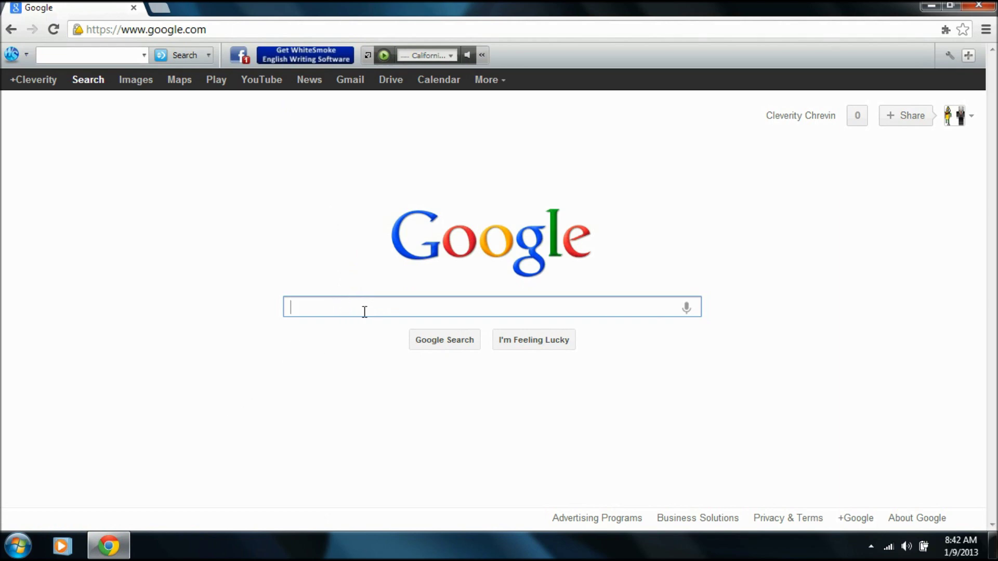
Search Google for "sphax addon tekkit" and open the Tekkit Classic 3.1.3 Addon Pack thread on BDcraft.
type("sphax")
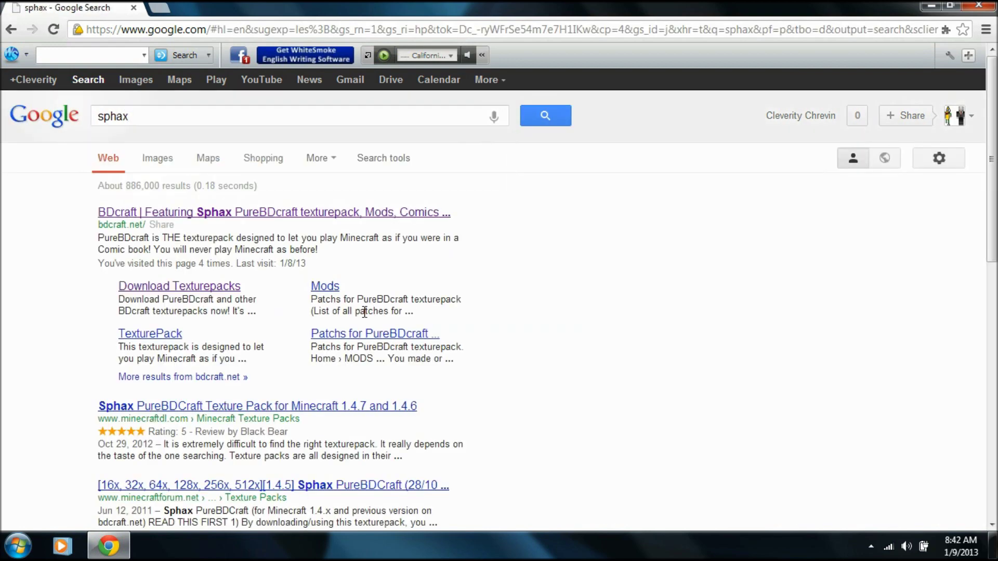
left_click(262, 122)
type("addon")
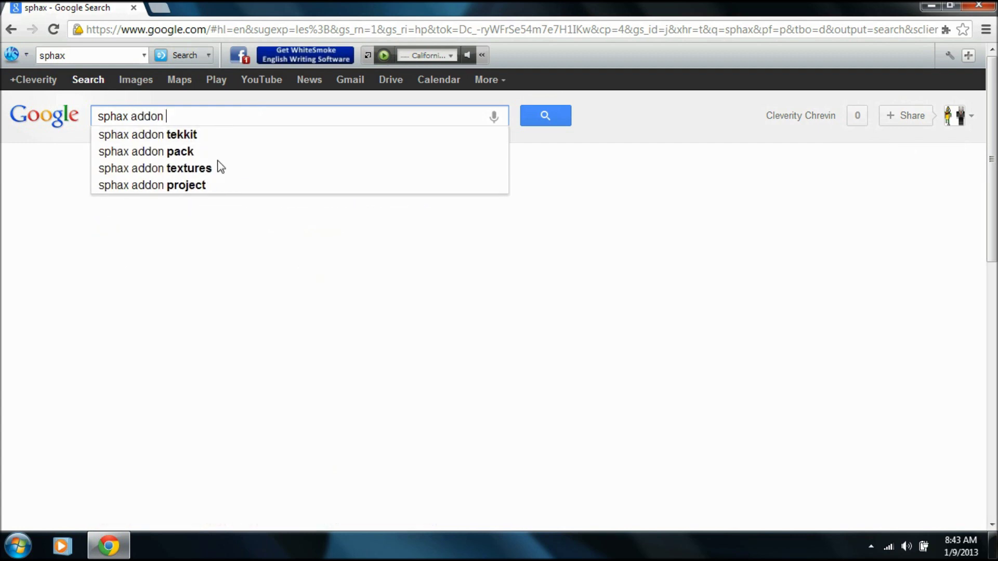
left_click(224, 138)
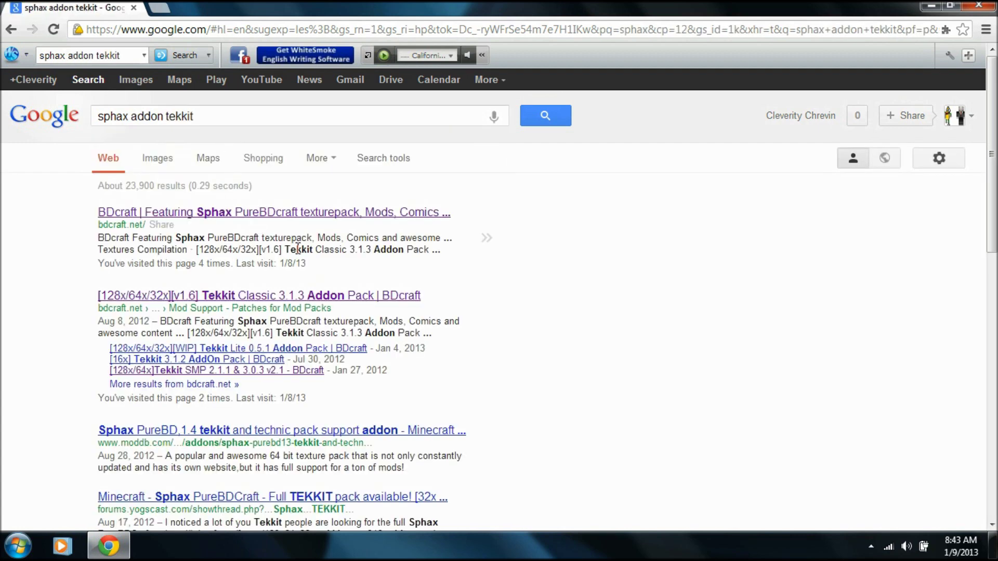
left_click(305, 295)
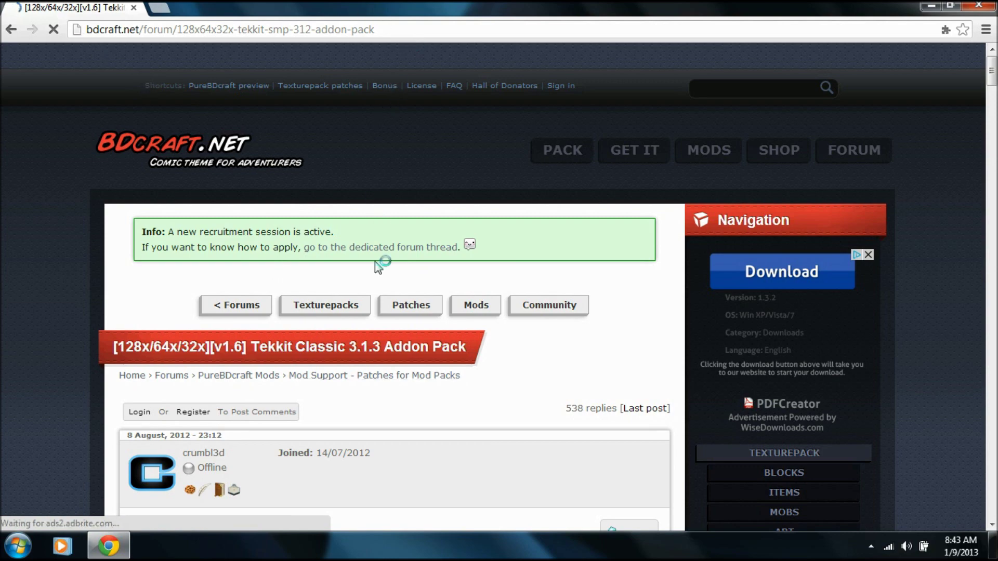
Open the thread's Official Texture Pack page and start the Sphax PureBDcraft 64x64 download for MC1.3.2.
scroll(378, 291, "down", 3)
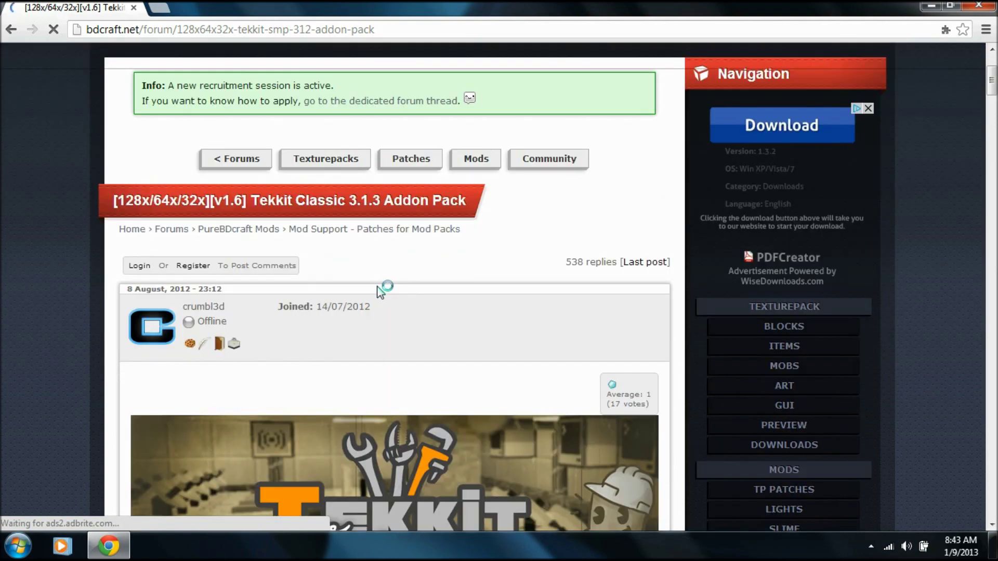
scroll(379, 289, "up", 3)
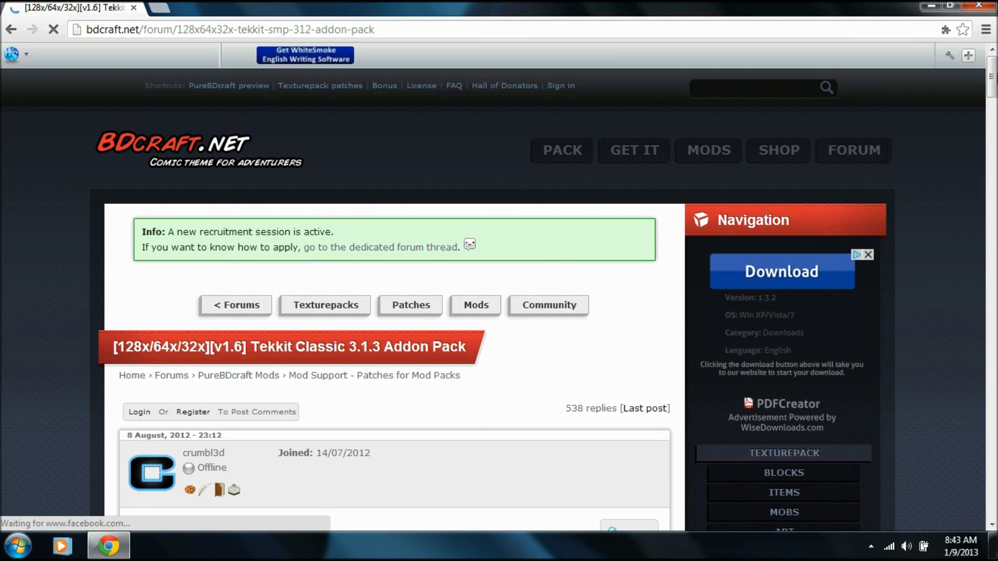
scroll(992, 86, "down", 2)
left_click_drag(993, 85, 976, 142)
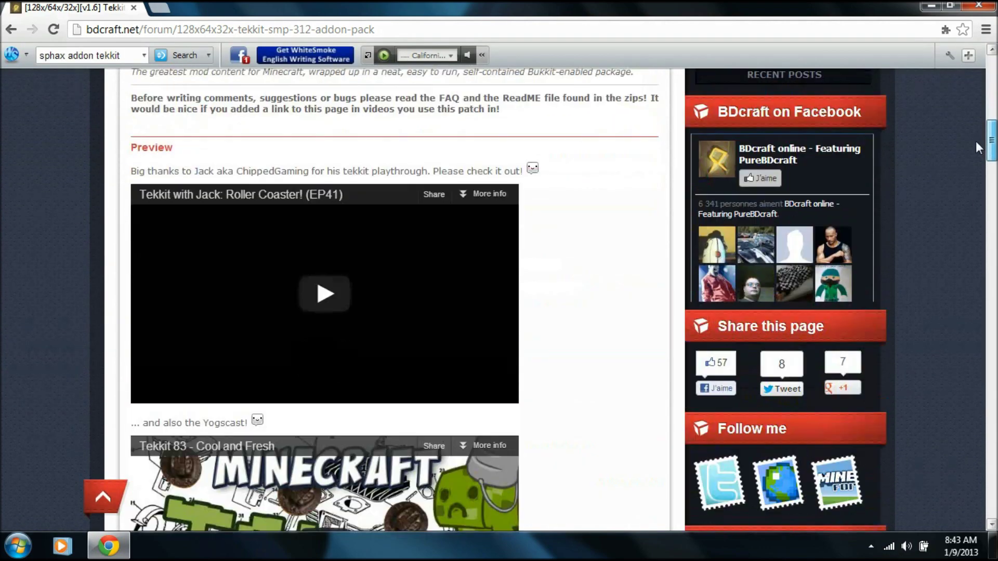
scroll(974, 142, "down", 6)
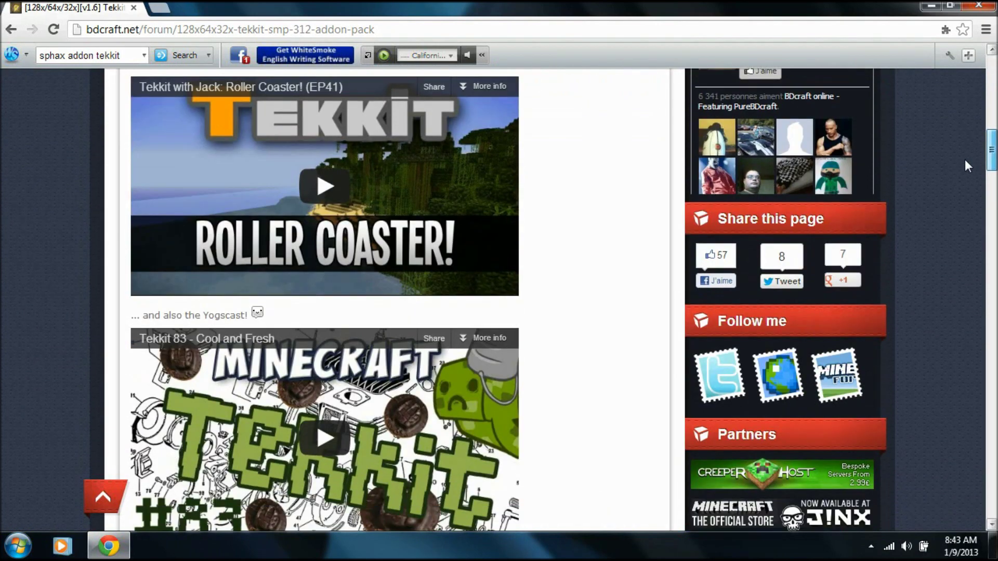
scroll(959, 168, "down", 3)
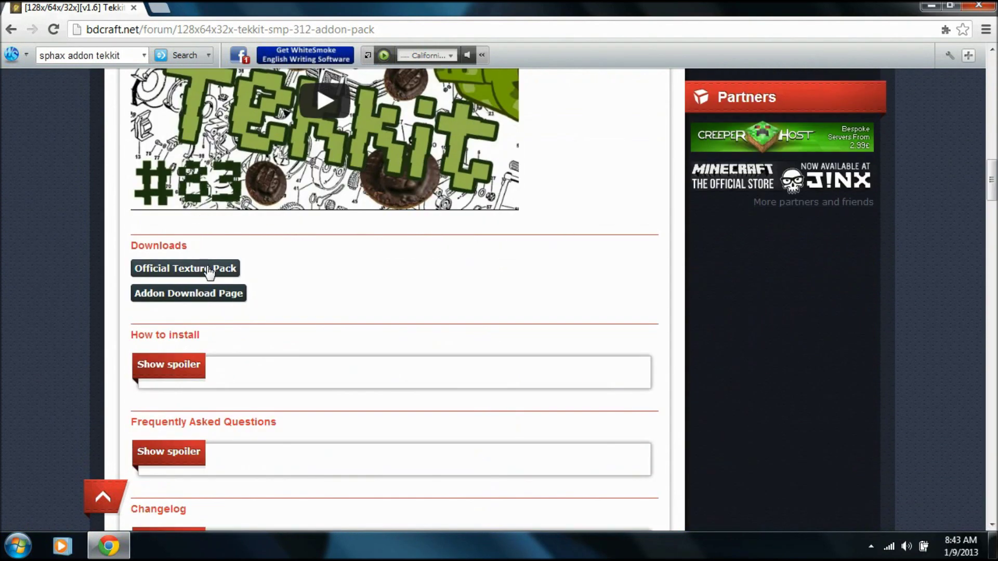
left_click(203, 270)
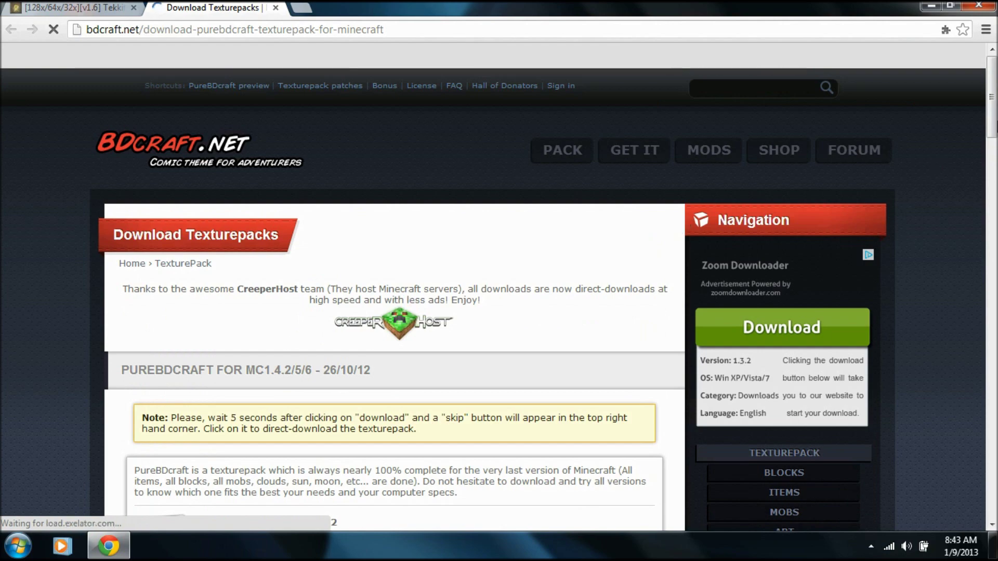
scroll(991, 141, "down", 4)
scroll(991, 140, "down", 3)
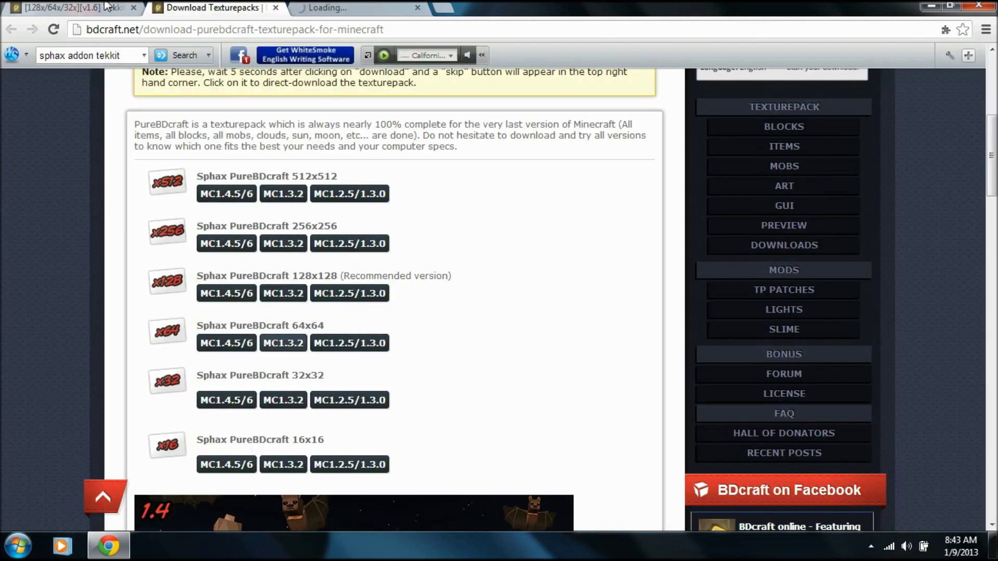
Open the addon download page from the Tekkit Classic thread and choose the 64x version.
left_click(107, 7)
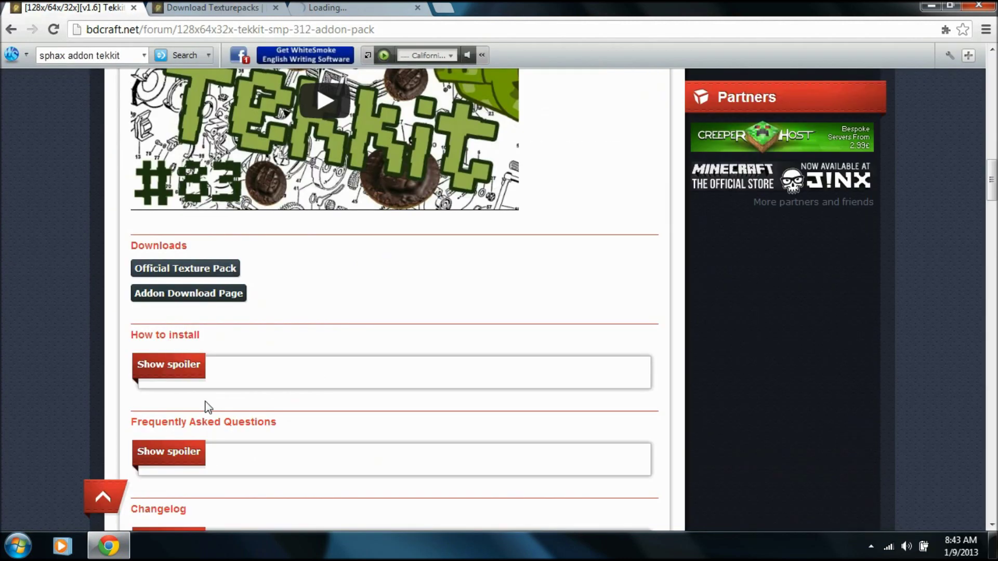
left_click(205, 295)
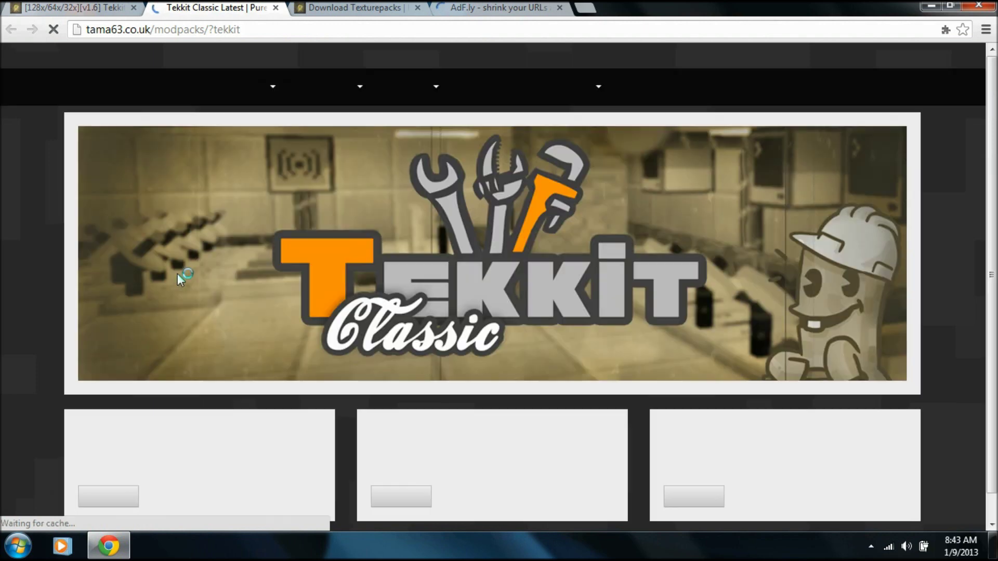
scroll(242, 312, "down", 1)
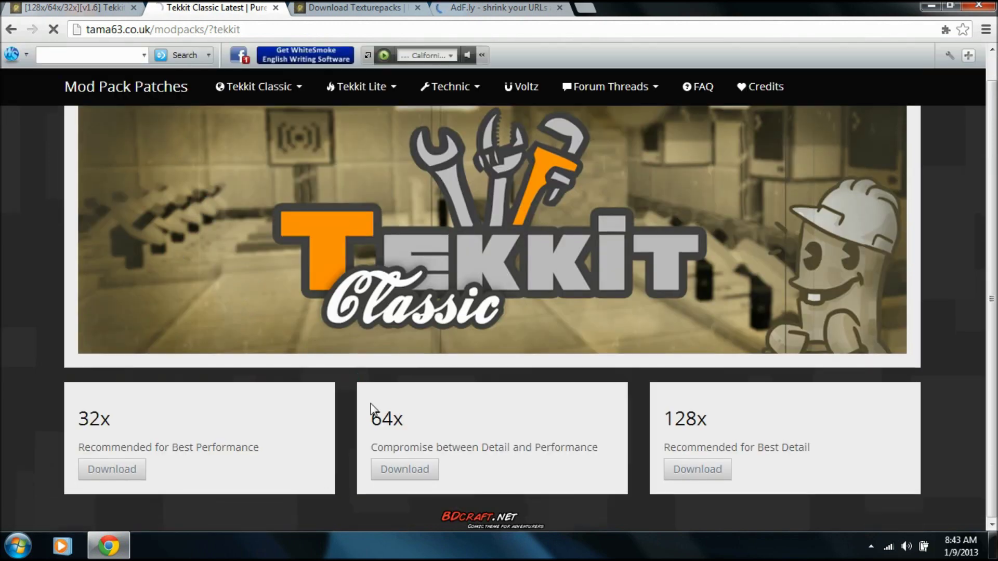
left_click(411, 471)
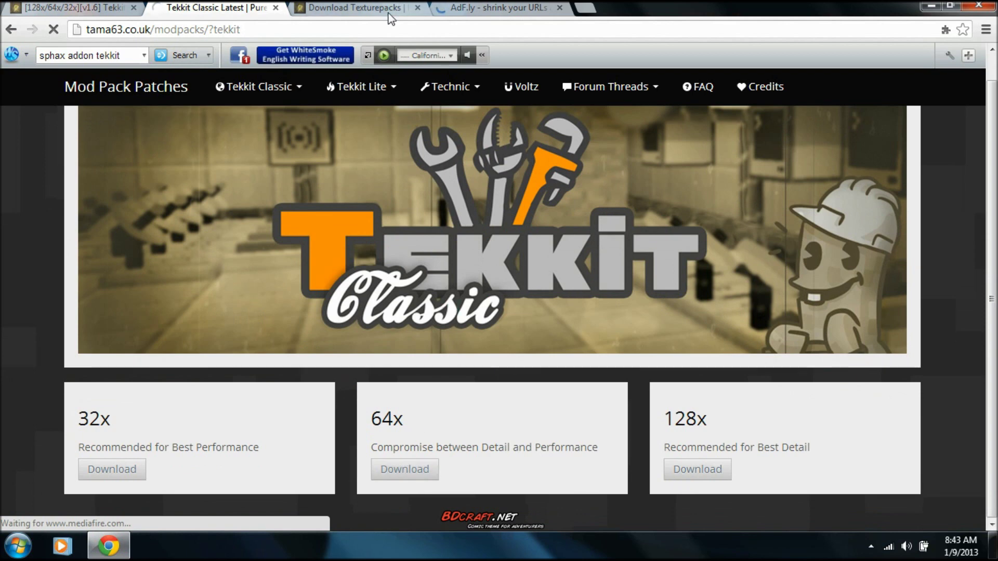
Try to skip the AdF.ly ad for the 64x texture pack download, and close that browser tab.
left_click(494, 8)
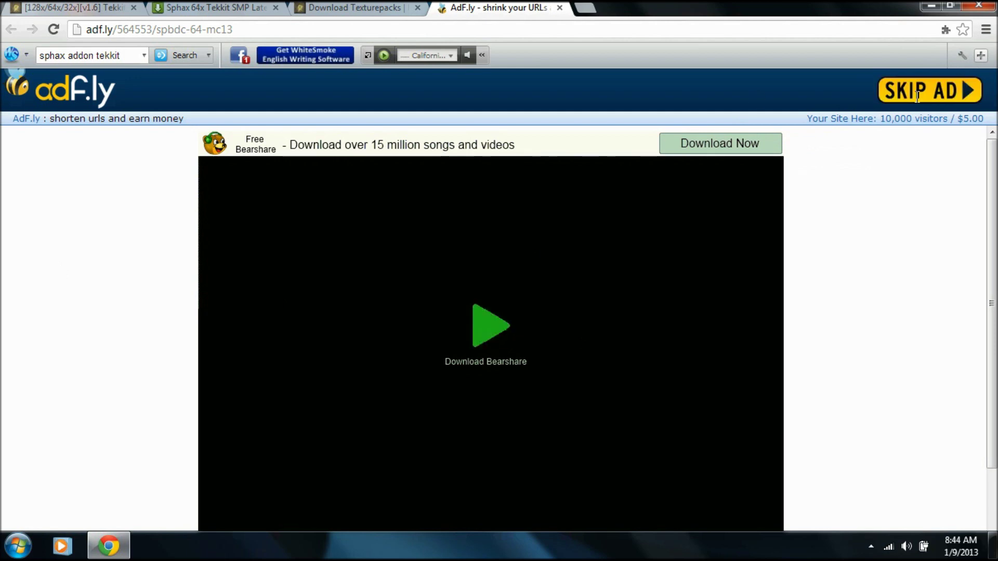
left_click(917, 97)
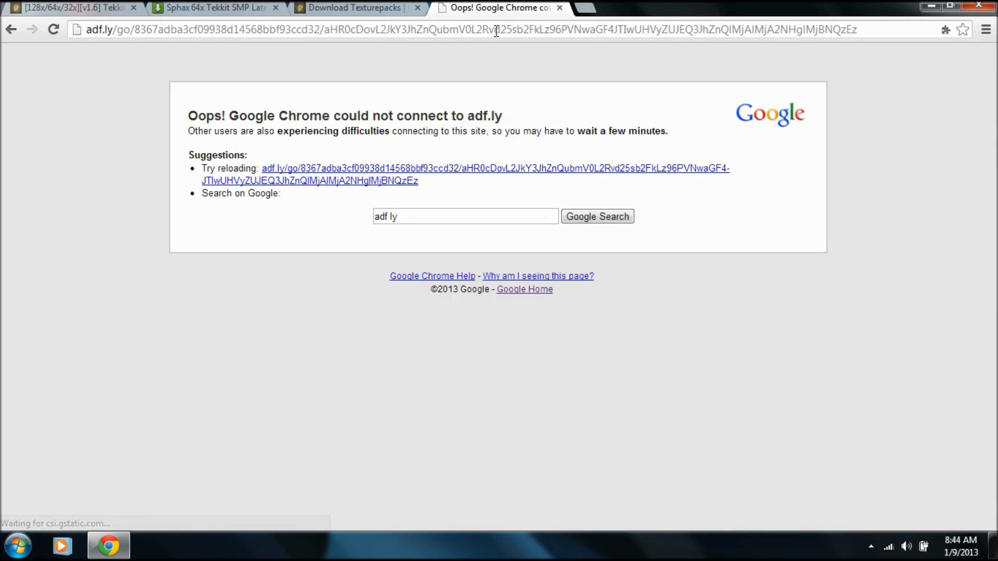
left_click(560, 8)
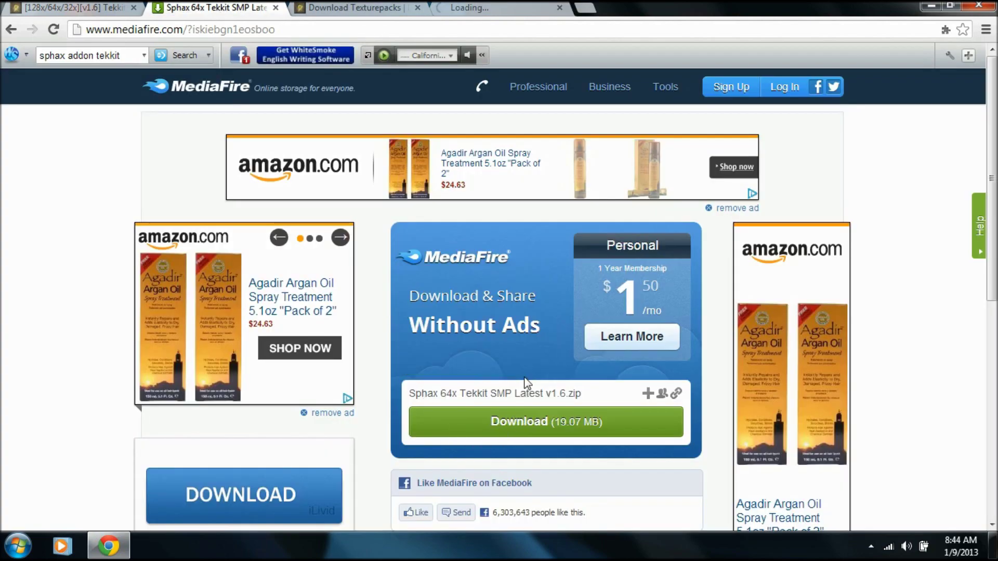
Download Sphax 64x Tekkit SMP Latest v1.6.zip from MediaFire and close the MediaFire tab.
scroll(525, 383, "down", 2)
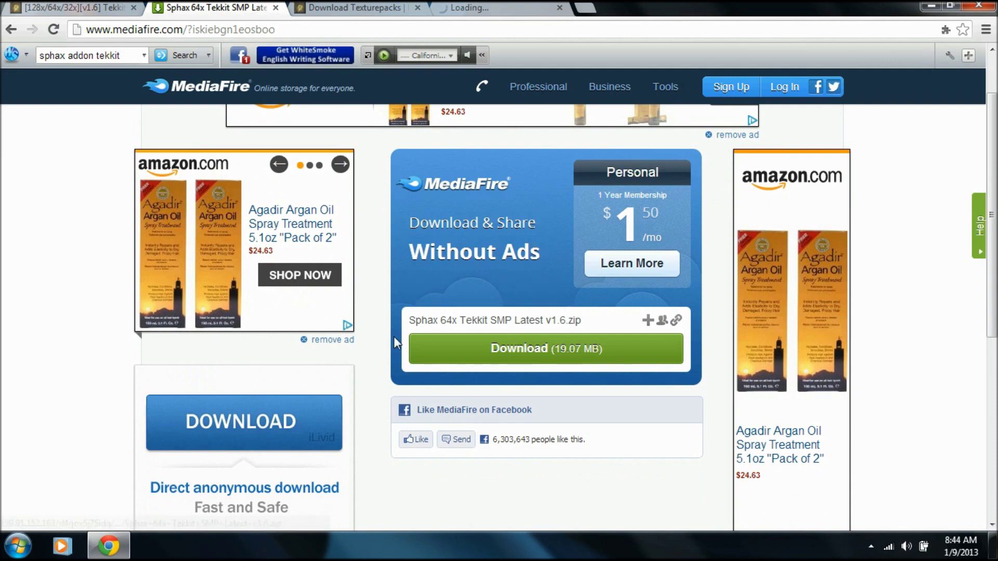
left_click(540, 349)
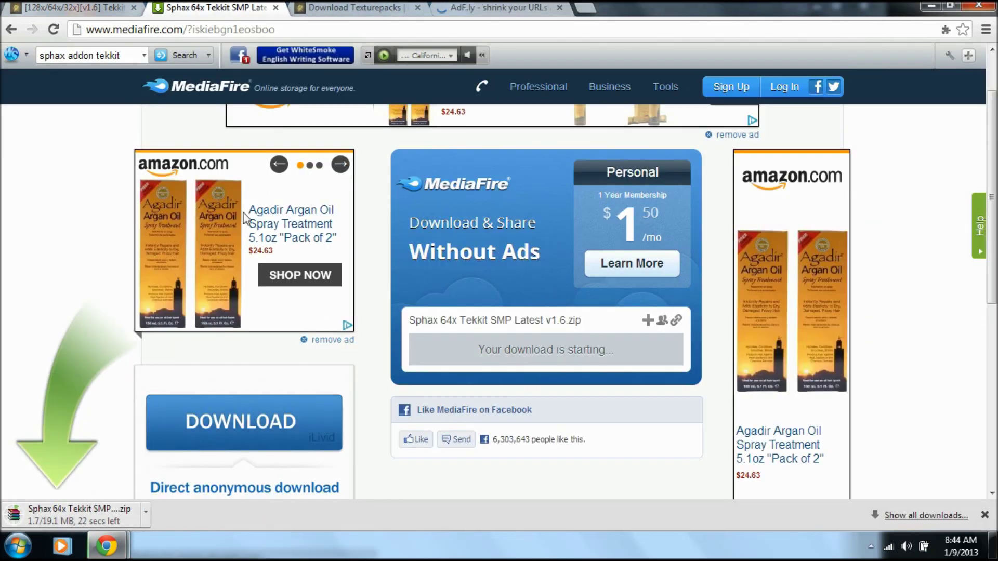
left_click(471, 9)
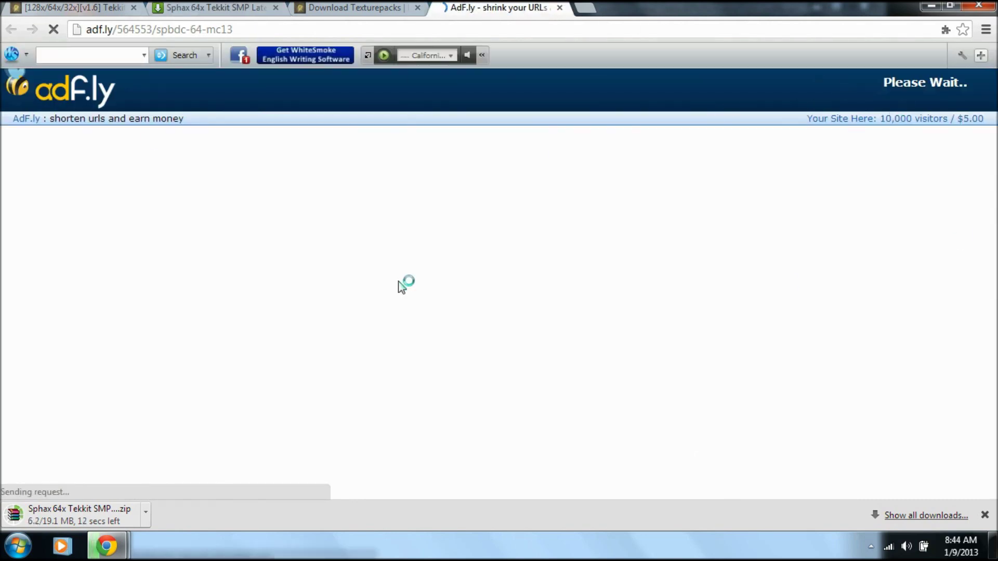
left_click(410, 6)
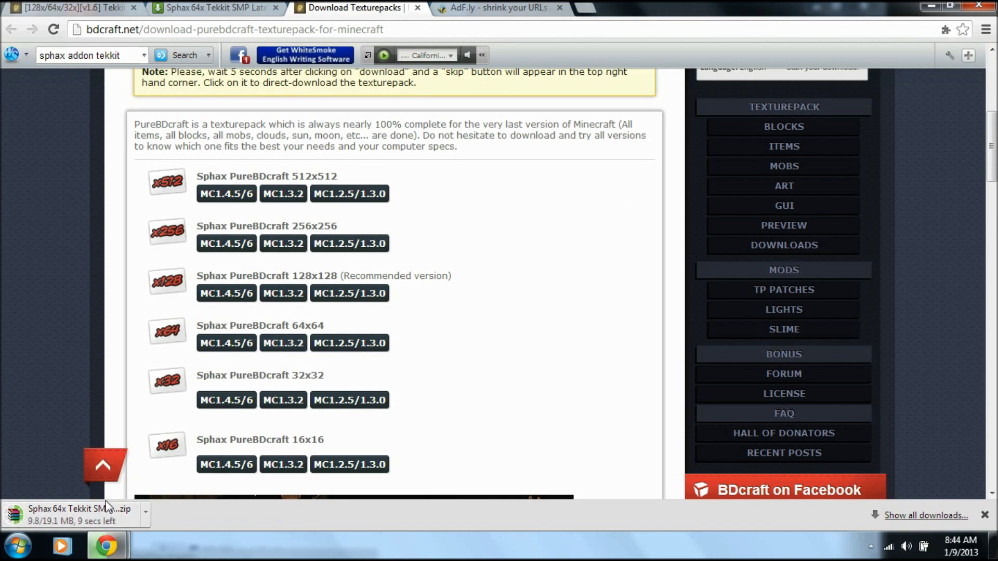
left_click(465, 11)
left_click(179, 11)
left_click(148, 15)
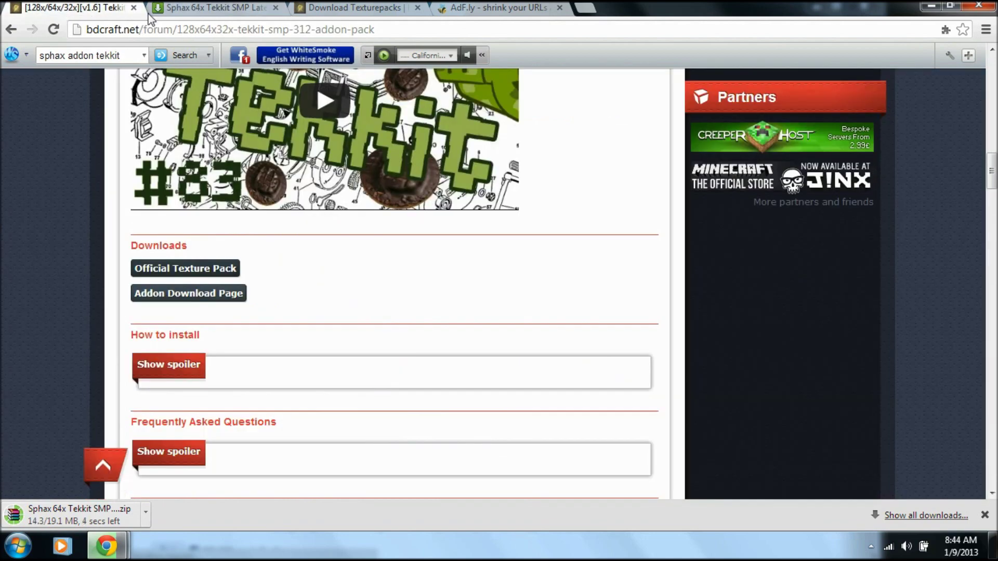
left_click(208, 8)
left_click(276, 7)
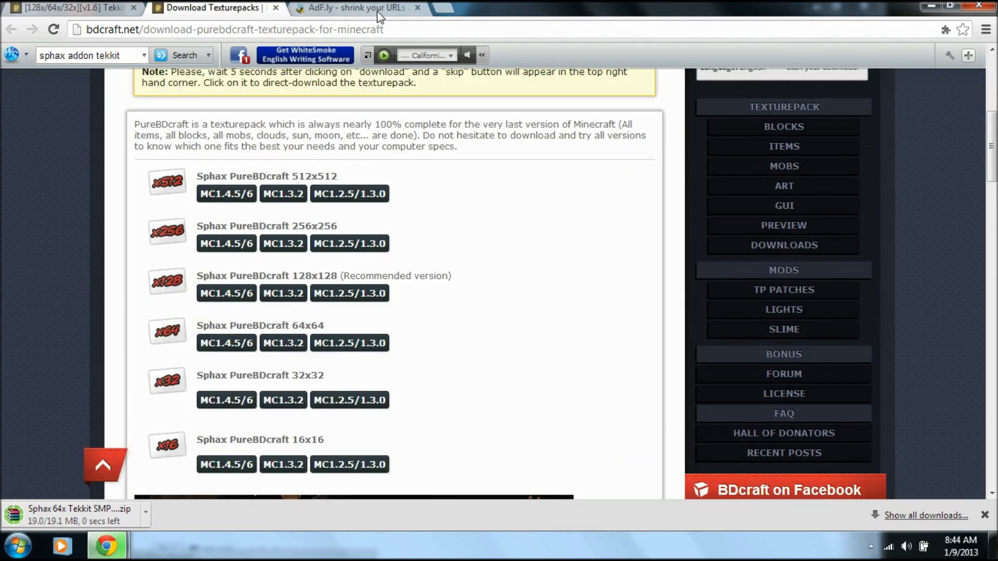
Reload the AdF.ly page and skip its ad to download the Sphax PureBDCraft 64x MC13 zip.
left_click(353, 9)
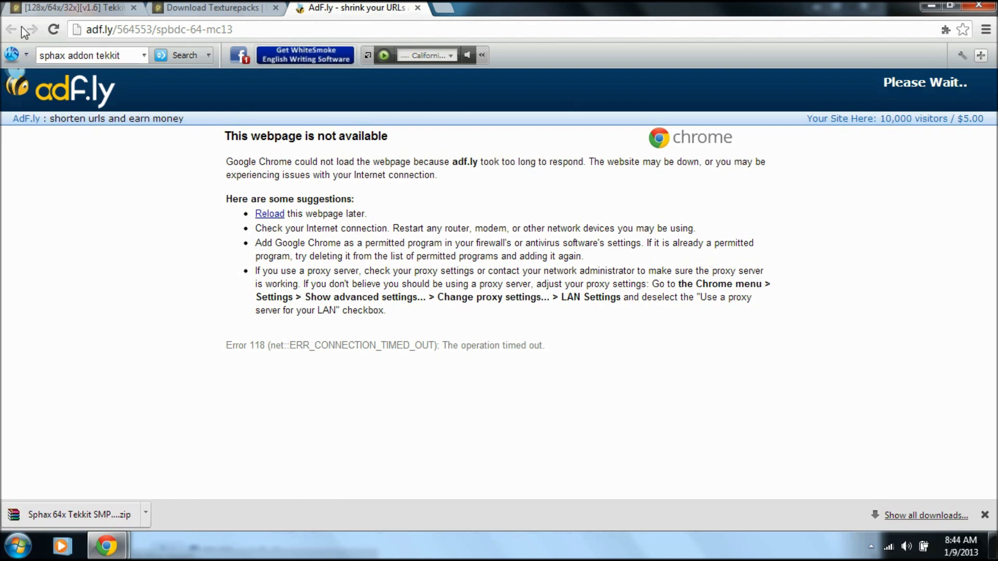
left_click(53, 30)
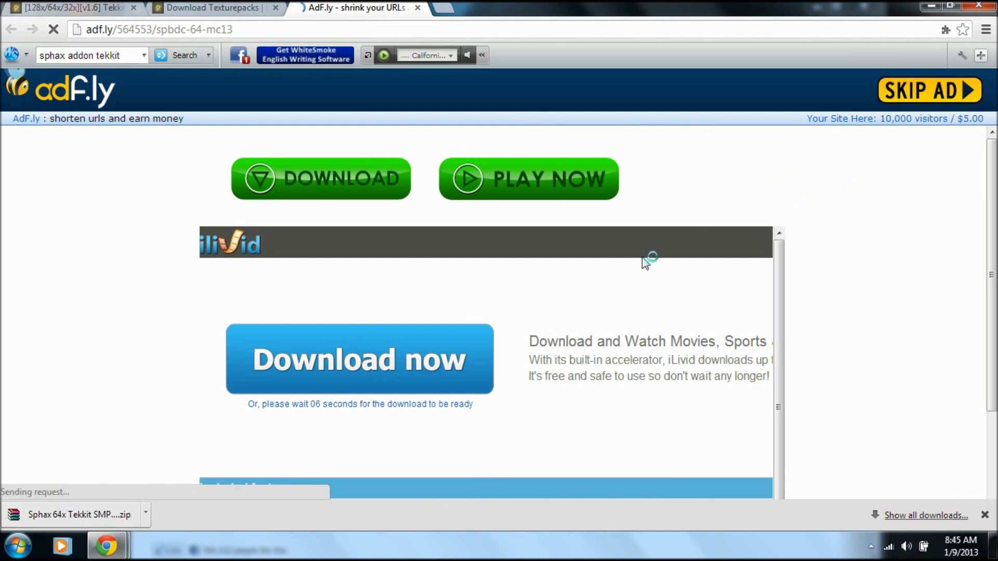
left_click(922, 94)
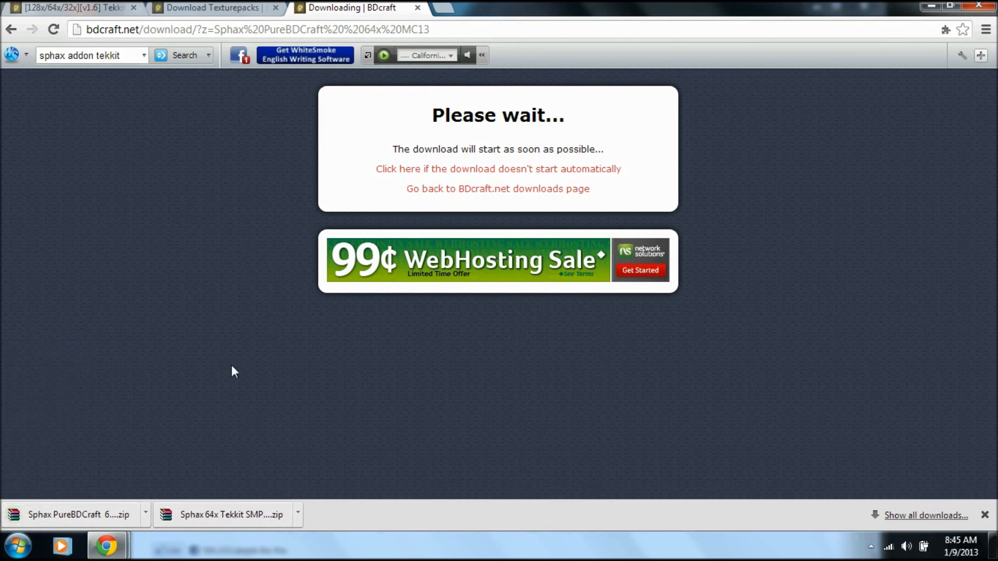
Close the iLivid advertising pop-up behind the browser and maximize the browser window again.
left_click(950, 6)
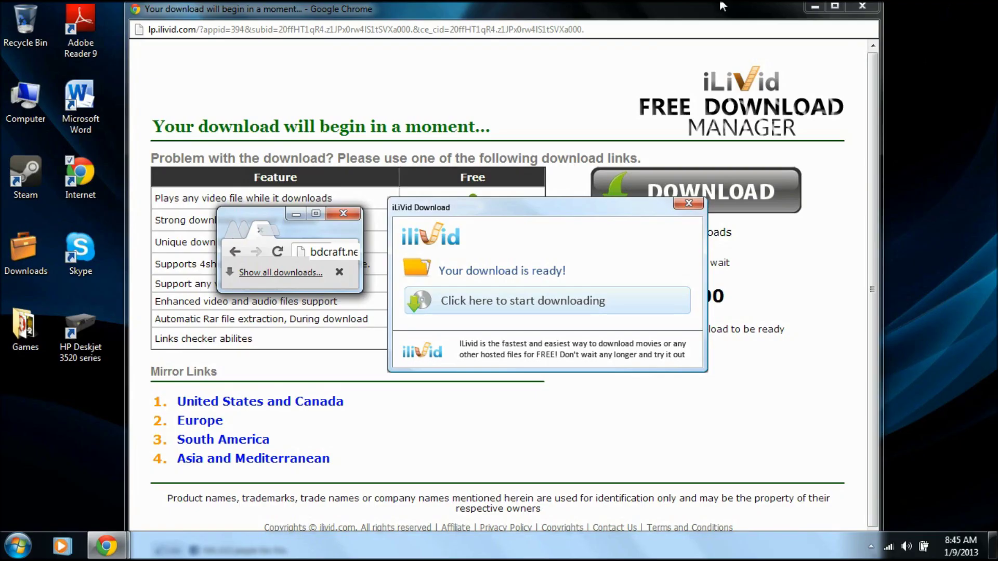
left_click(875, 23)
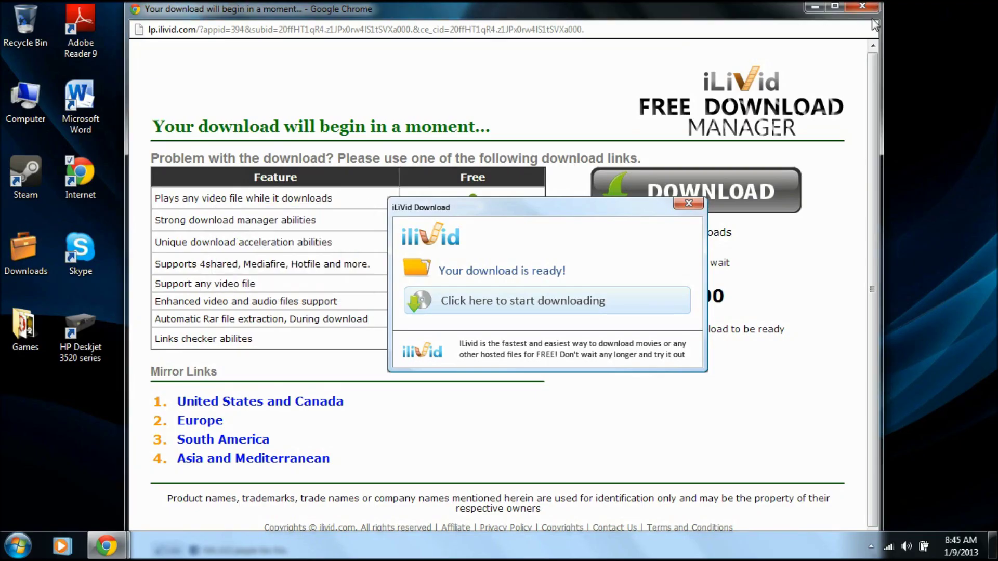
left_click(863, 6)
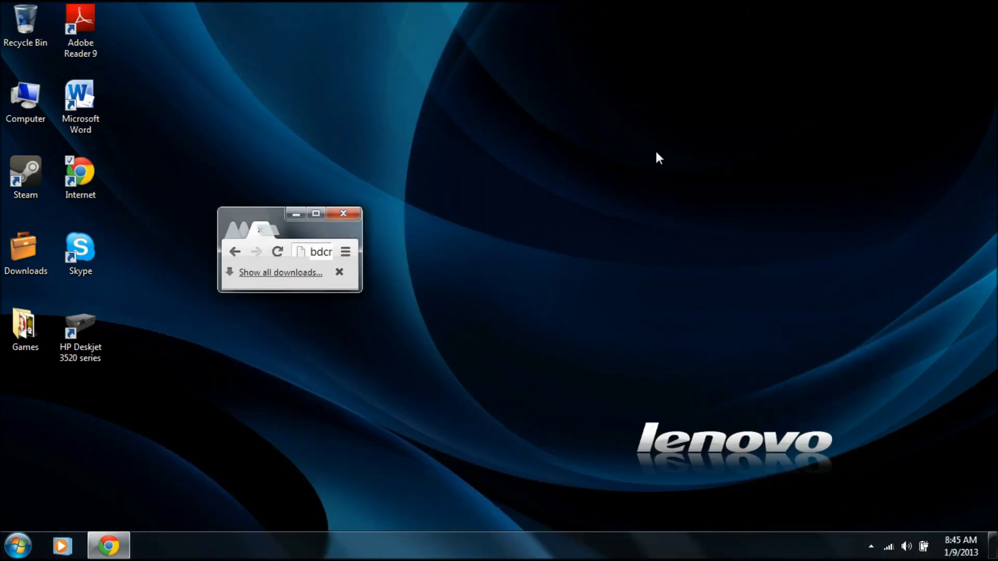
left_click(316, 214)
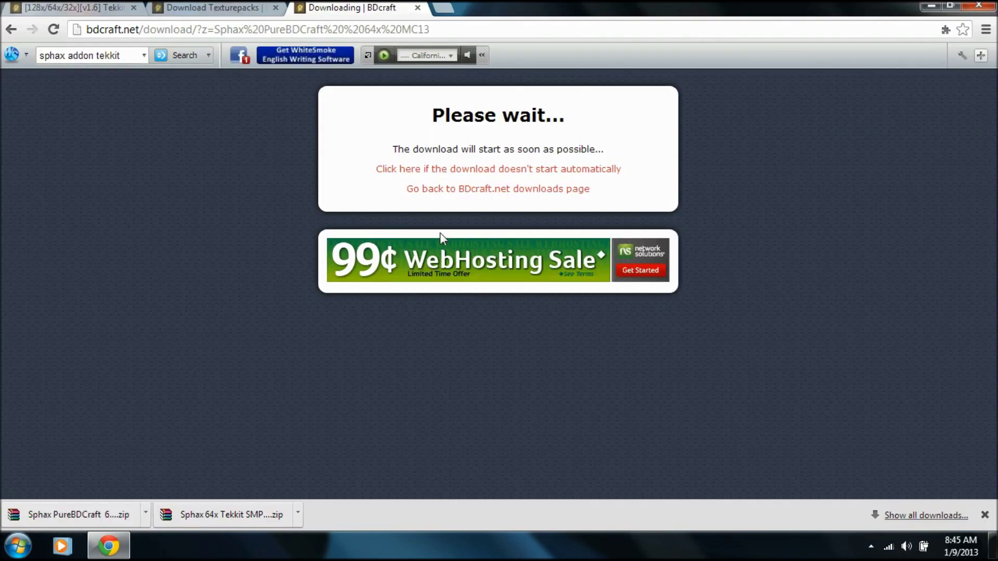
Place both downloaded Sphax zip files on the desktop from a reduced browser window, and close the browser.
left_click(954, 7)
left_click_drag(358, 287, 782, 419)
left_click_drag(498, 414, 282, 71)
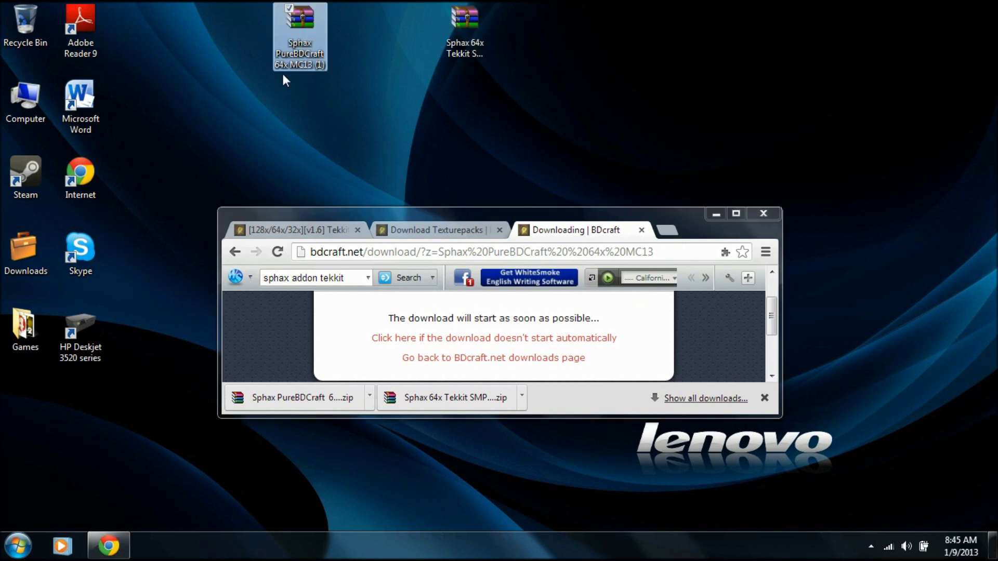
left_click(761, 213)
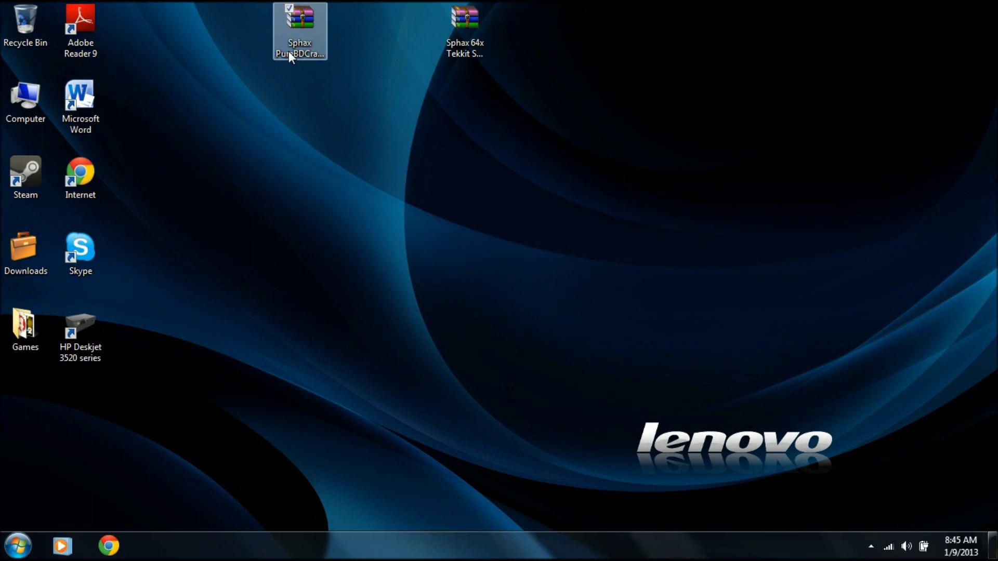
Open the Sphax PureBDCraft 64x MC13 (1).zip archive in WinRAR and dismiss the licence purchase reminder.
double_click(297, 42)
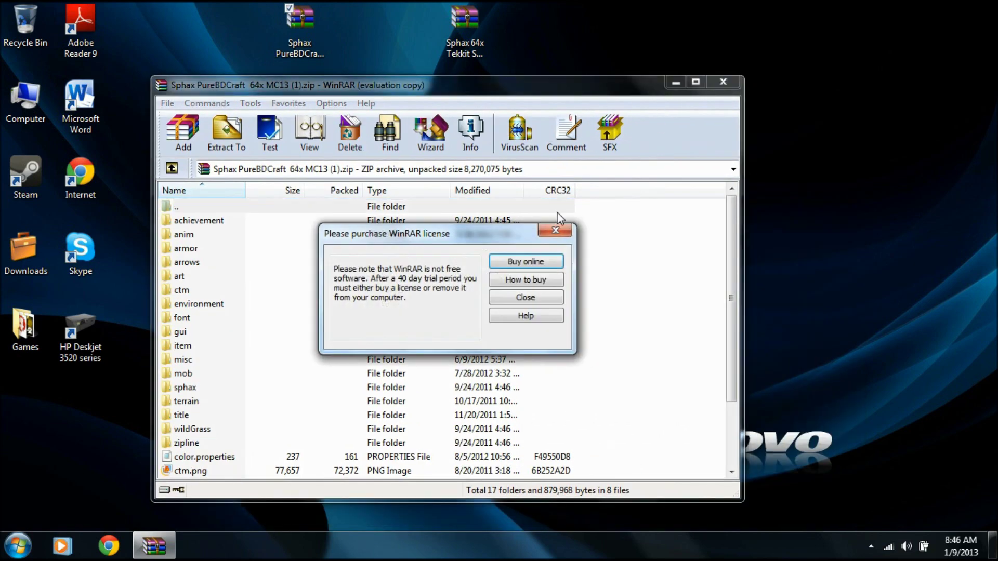
left_click(526, 298)
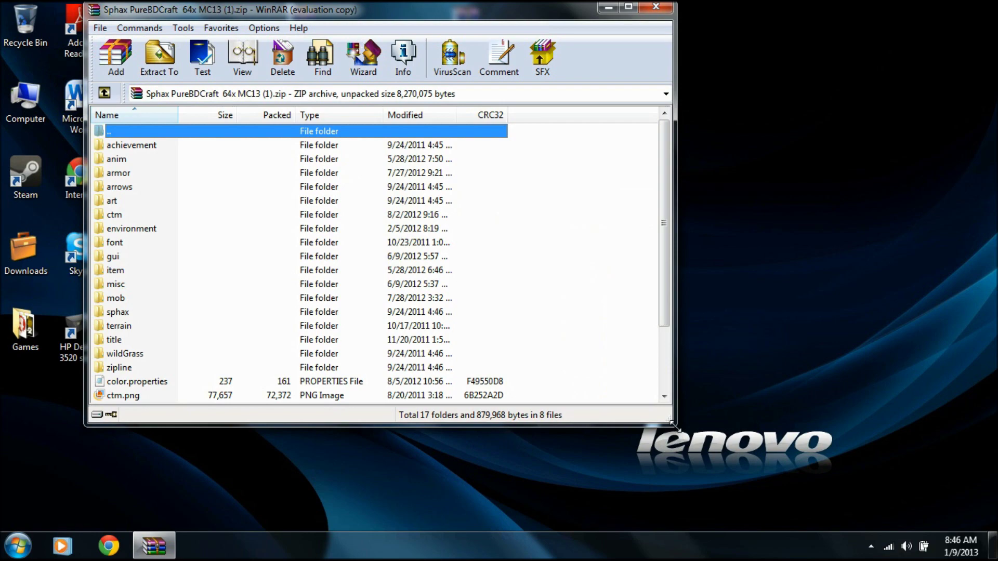
Move the PureBDCraft archive window aside, open Sphax 64x Tekkit SMP Latest v1.6.zip and dismiss the licence purchase reminder.
left_click_drag(674, 425, 879, 530)
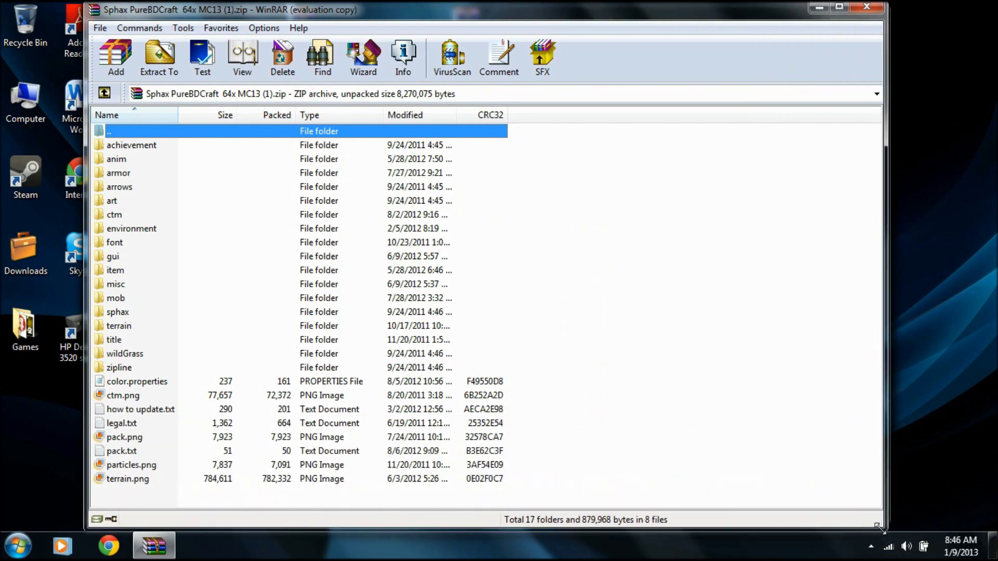
left_click_drag(575, 21, 322, 41)
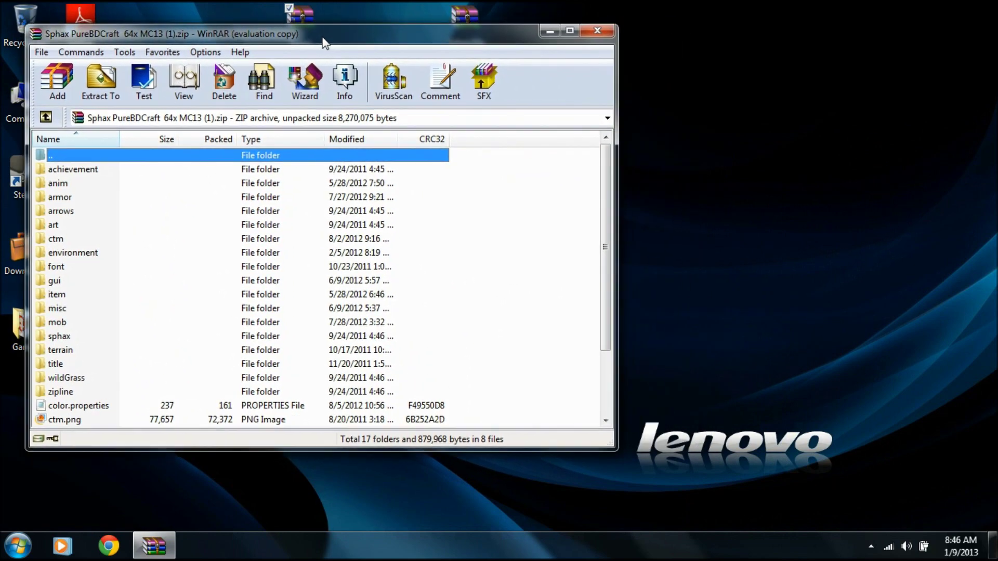
double_click(465, 16)
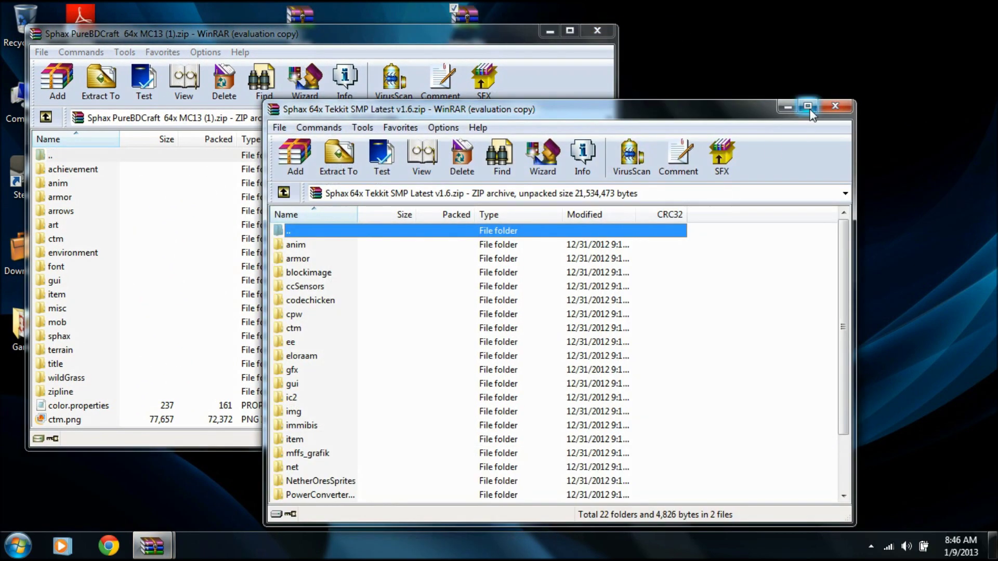
left_click(809, 106)
left_click(599, 272)
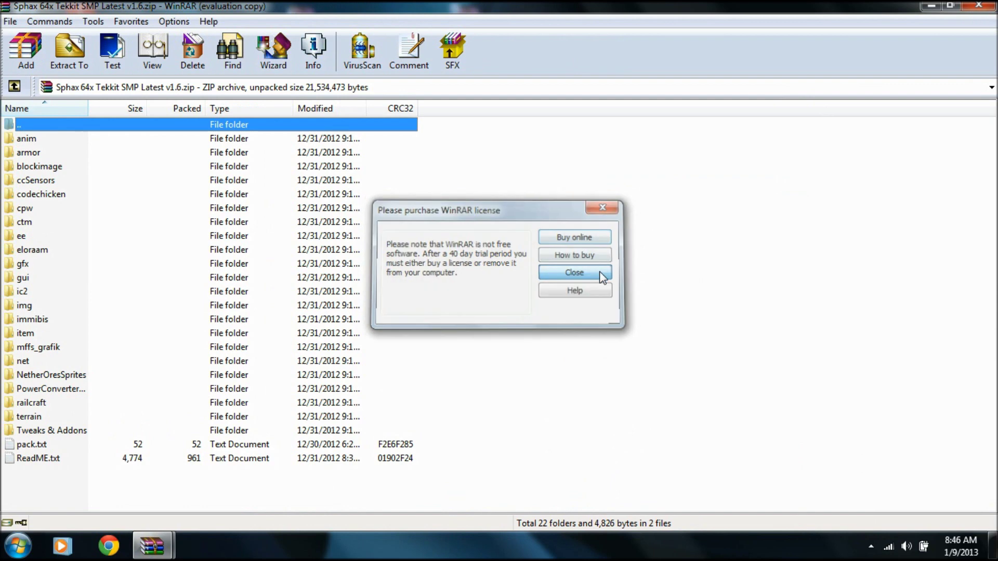
left_click(950, 6)
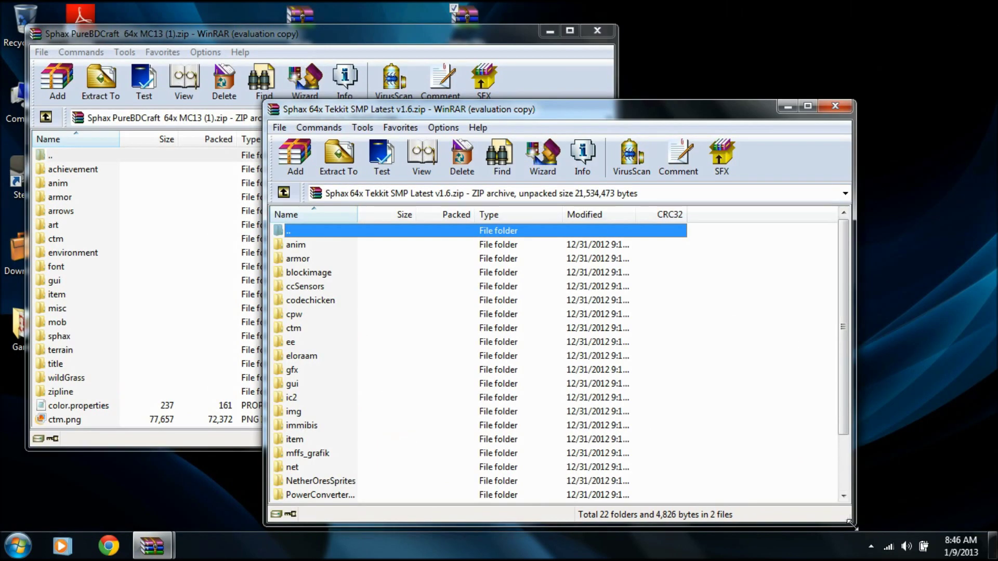
Reposition and enlarge the Tekkit archive window so its full file list sits beside the PureBDCraft archive.
left_click_drag(851, 521, 995, 529)
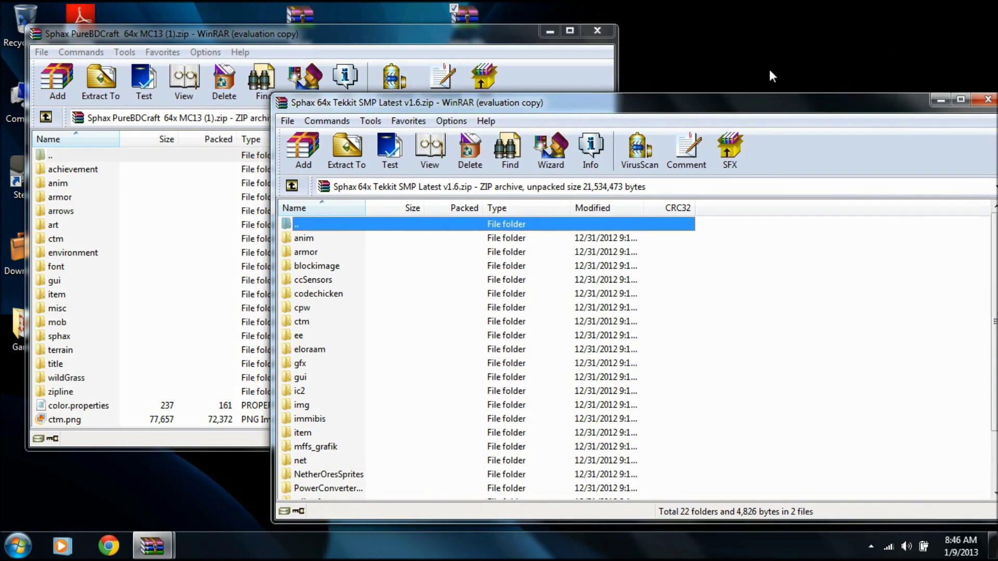
left_click_drag(759, 109, 709, 26)
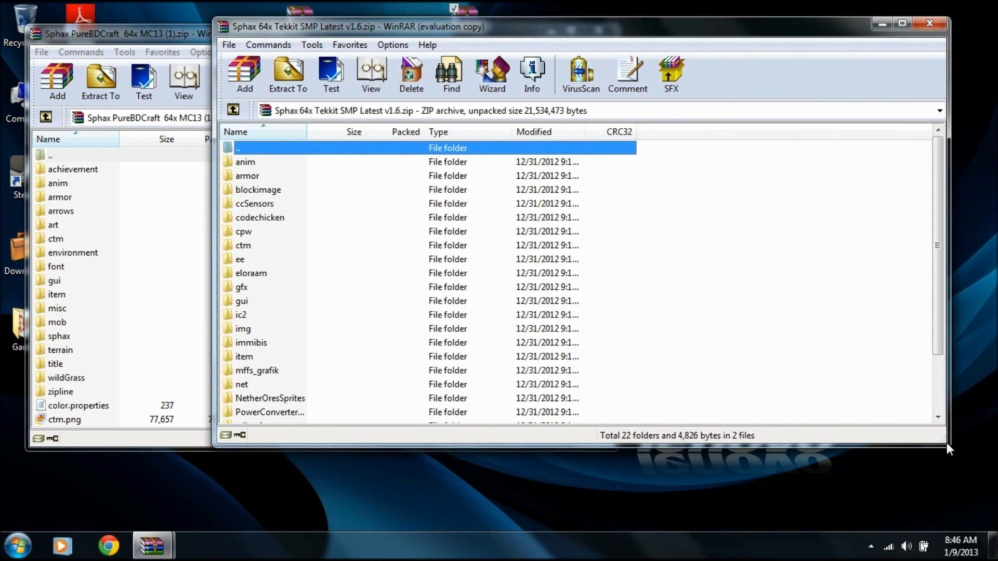
left_click_drag(948, 446, 983, 559)
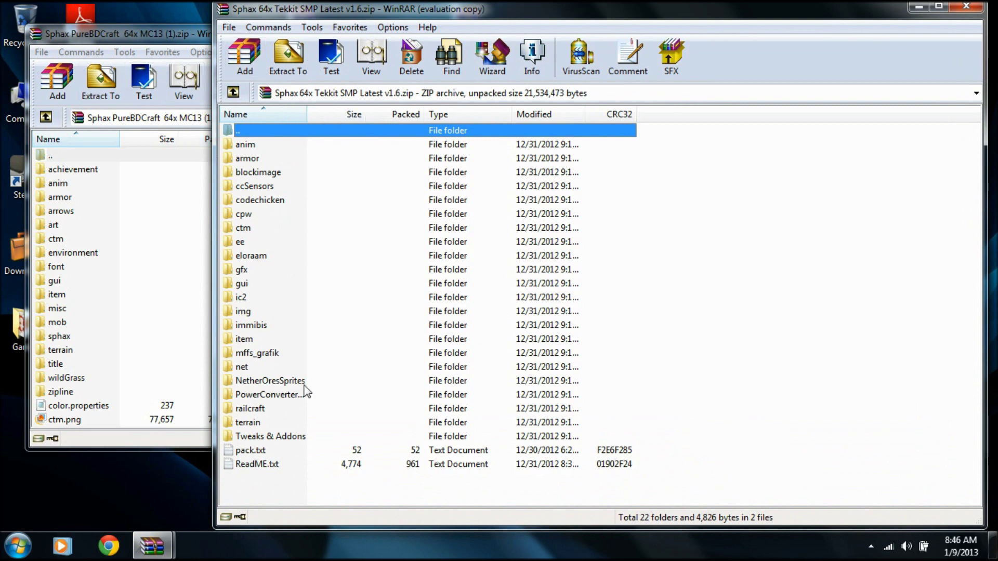
Add all folders and files of the Tekkit archive to the PureBDCraft ZIP, using Add and replace files with Normal compression.
left_click(282, 494)
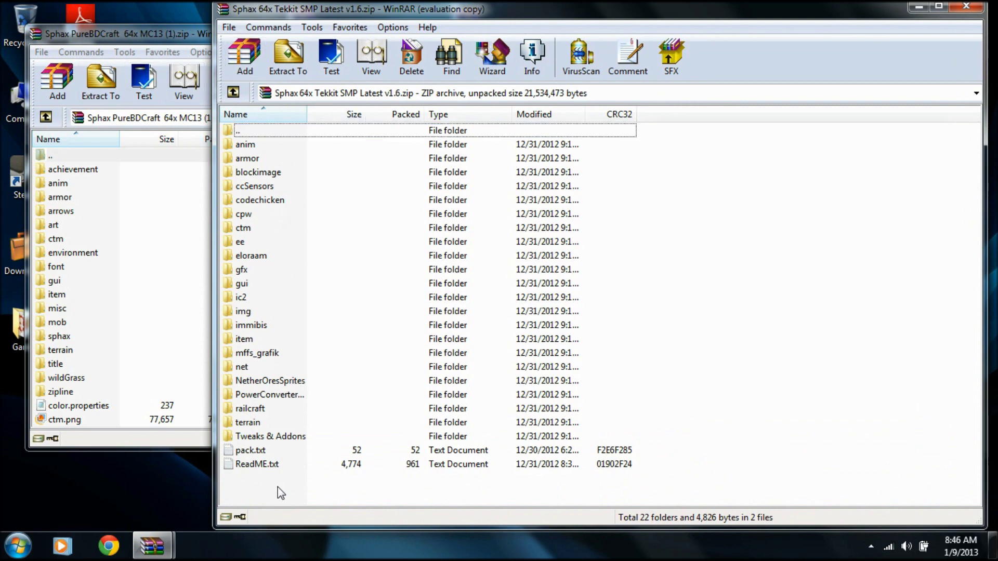
left_click_drag(277, 488, 212, 151)
left_click_drag(400, 251, 134, 291)
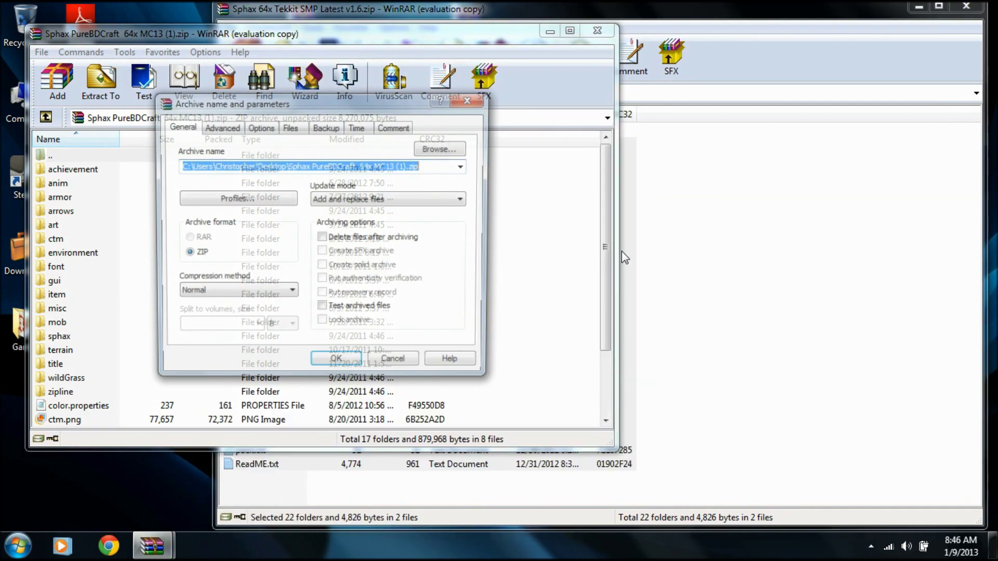
left_click(334, 365)
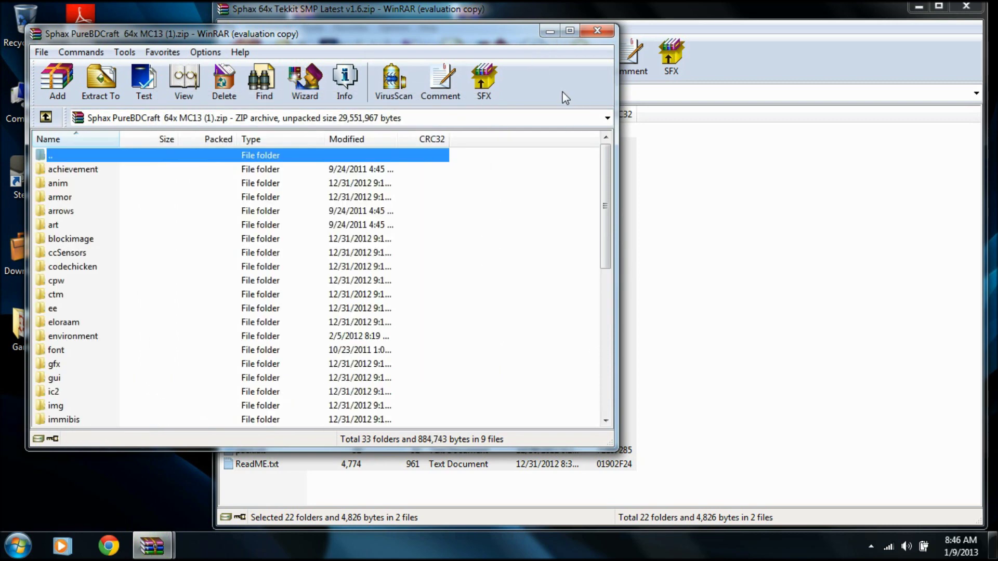
Close both archive windows and move the Tekkit addon zip from the desktop to the Recycle Bin.
left_click(598, 30)
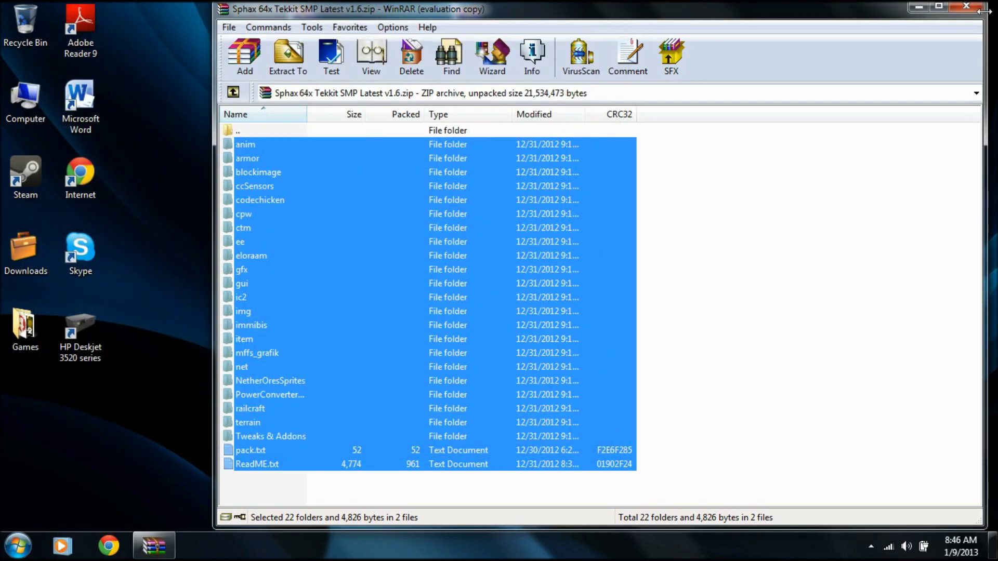
left_click(966, 6)
left_click_drag(456, 28, 11, 20)
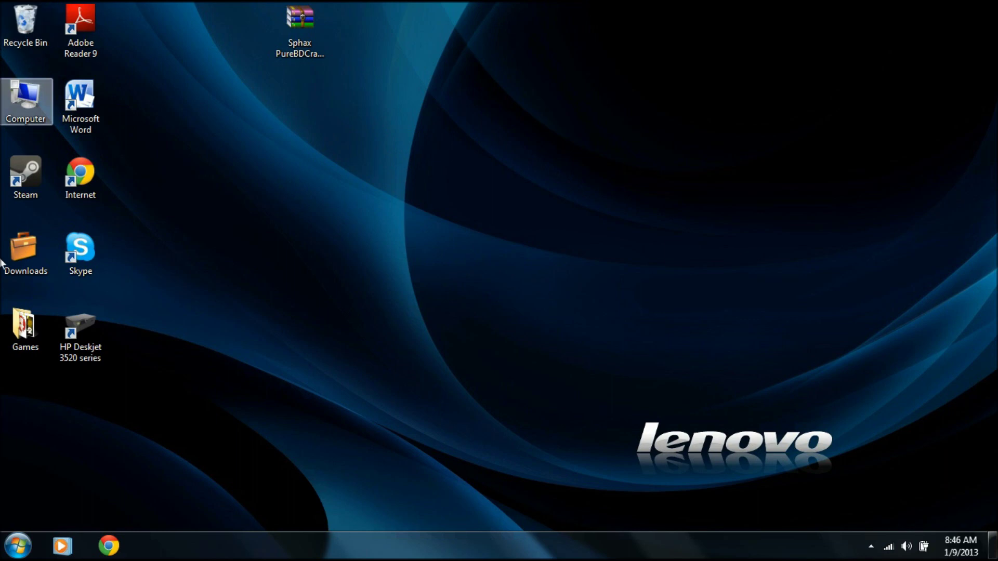
Open the AppData folder by running "appdata" from the Windows Run dialog.
left_click(18, 545)
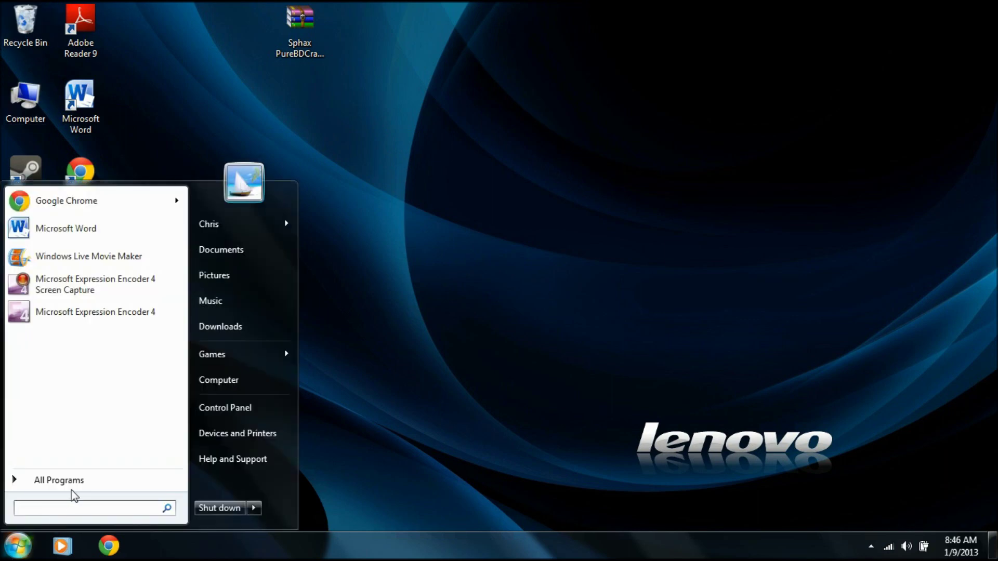
type("run")
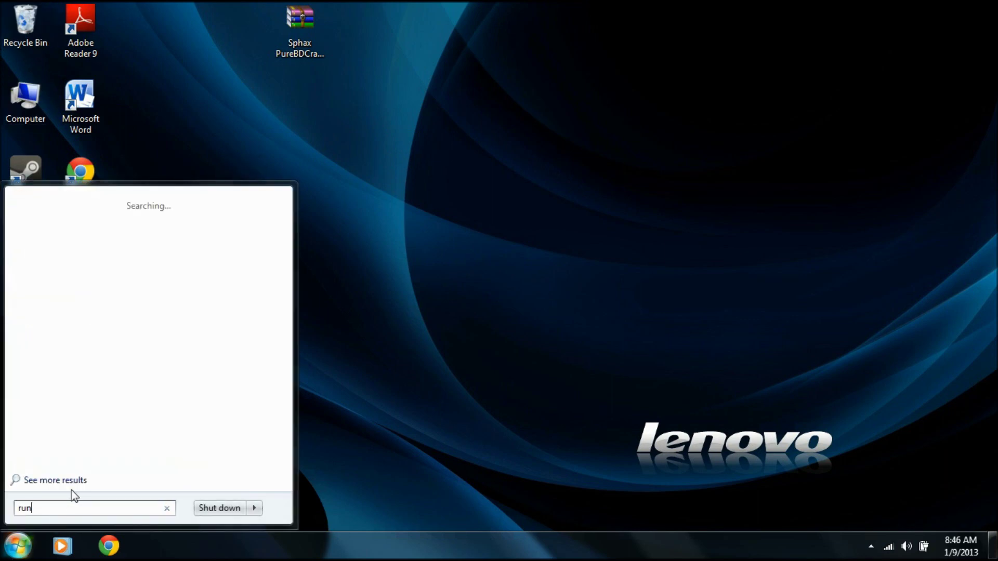
key("Return")
type("app")
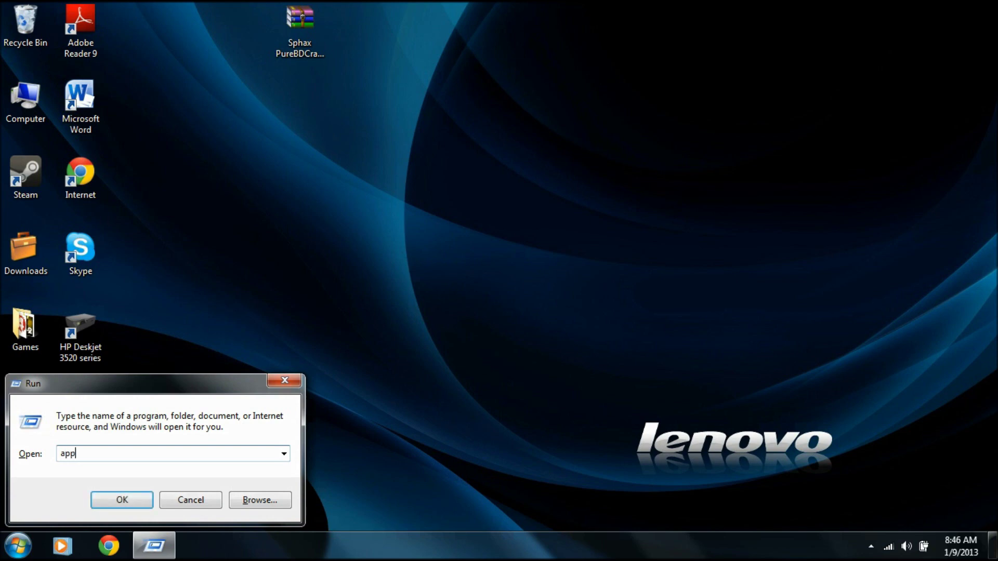
type("data")
key("Return")
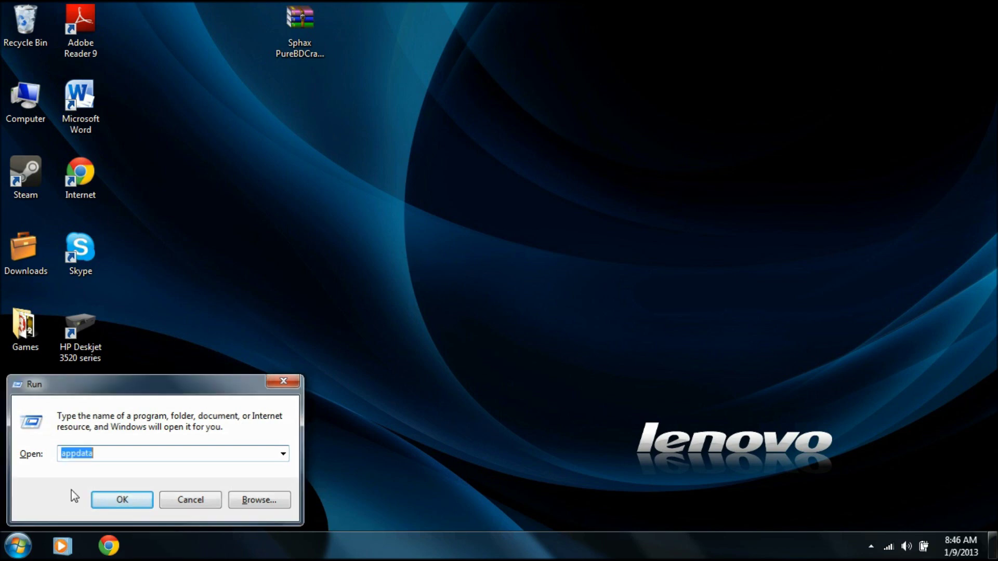
Go to the texturepacks folder under Roaming, .techniclauncher and tekkit.
double_click(383, 237)
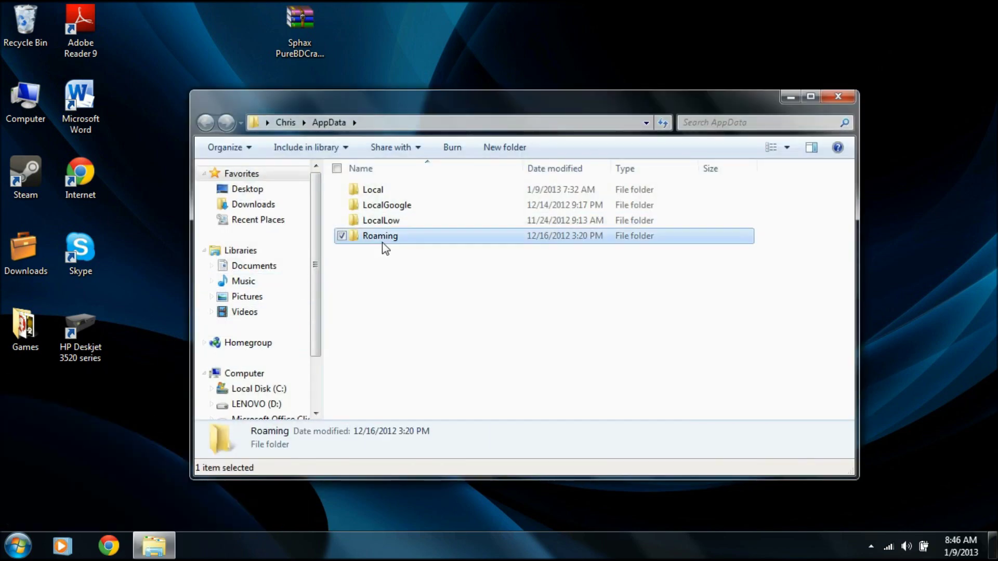
double_click(397, 205)
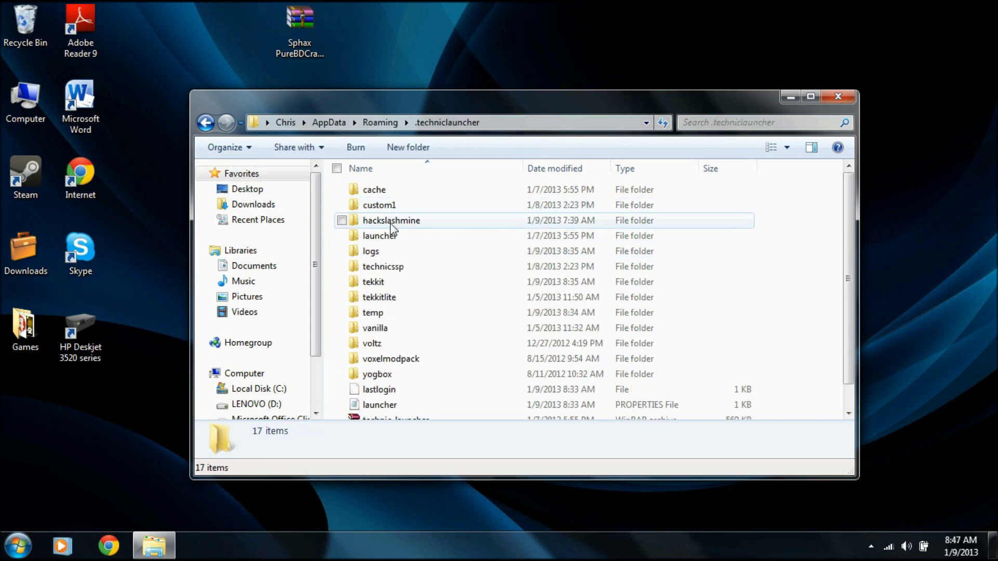
double_click(385, 282)
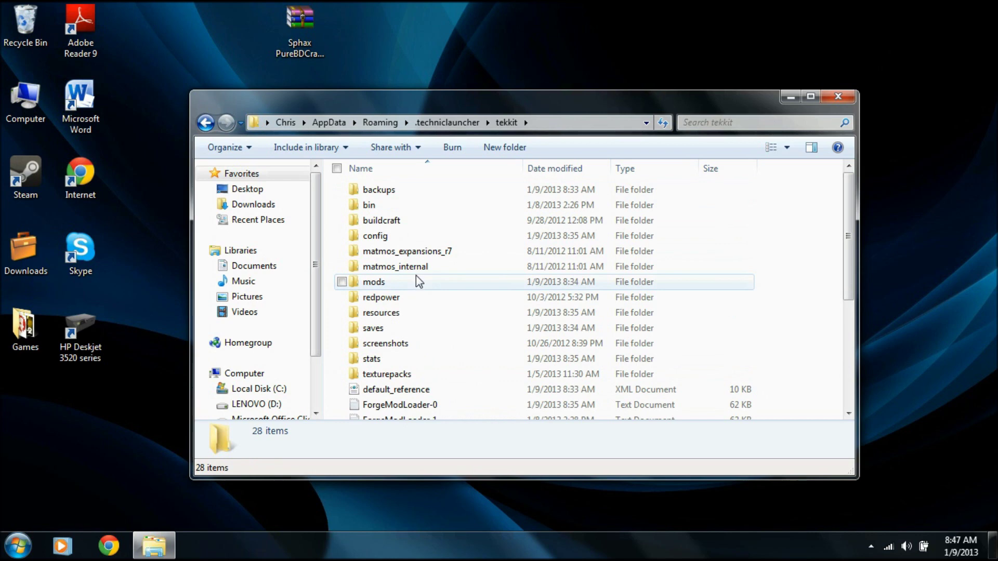
double_click(396, 374)
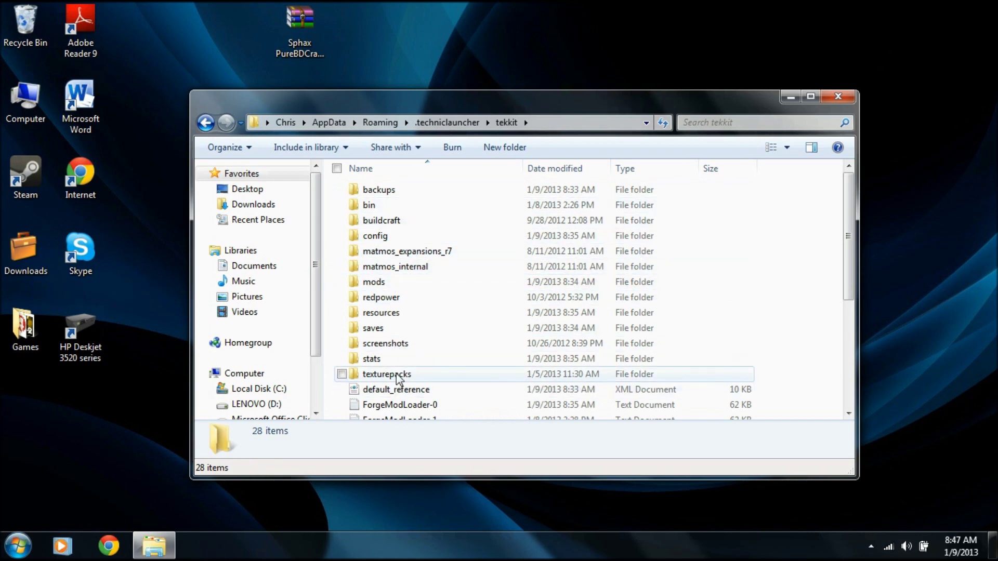
Move the combined Sphax PureBDCraft 64x MC13 (1) zip from the desktop into the texturepacks folder and close the folder window.
left_click(421, 202)
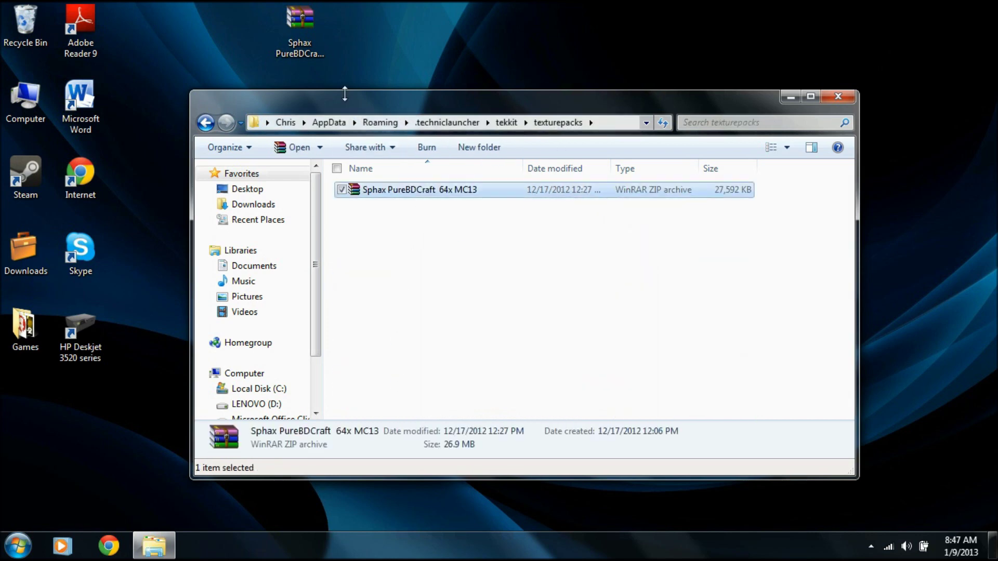
left_click_drag(304, 35, 459, 272)
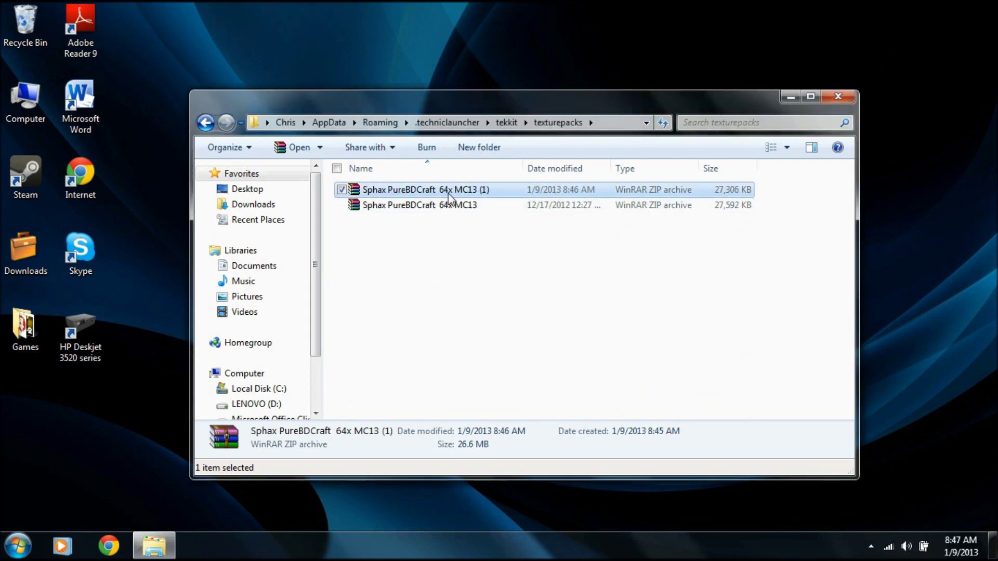
left_click(808, 100)
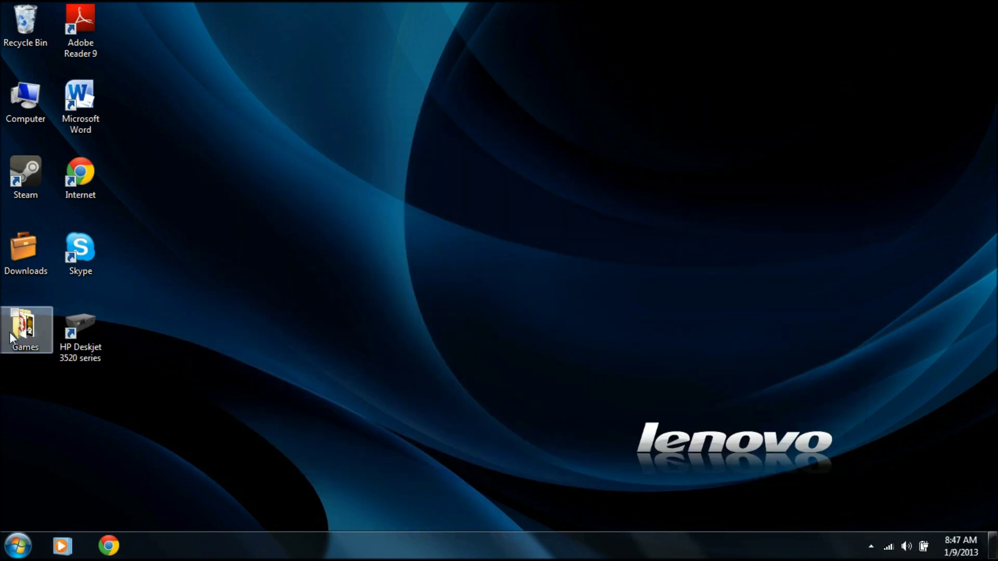
Start Technic Launcher from the Games folder, close the folder window, and log in to Tekkit Classic with the saved account.
double_click(9, 333)
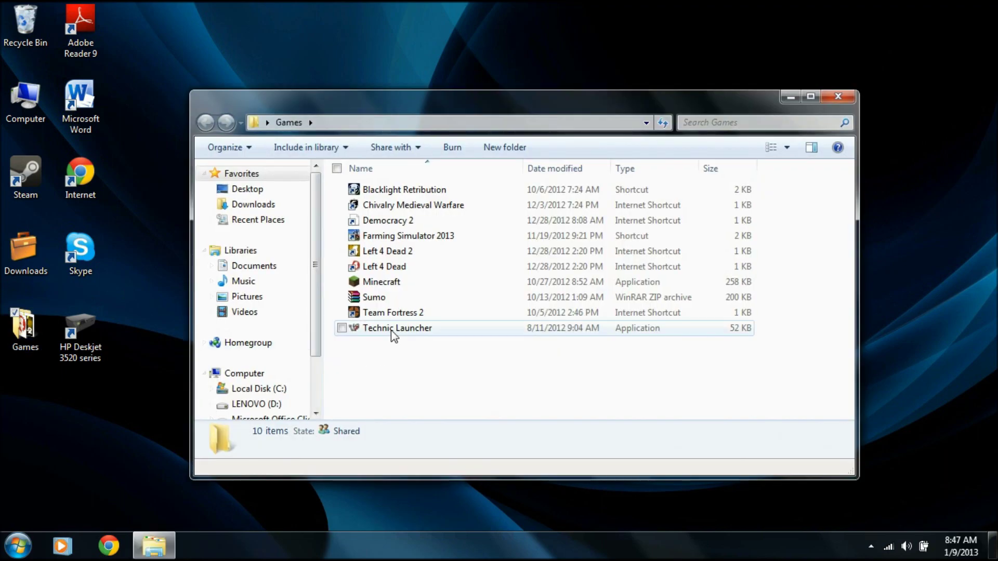
double_click(392, 331)
left_click(545, 285)
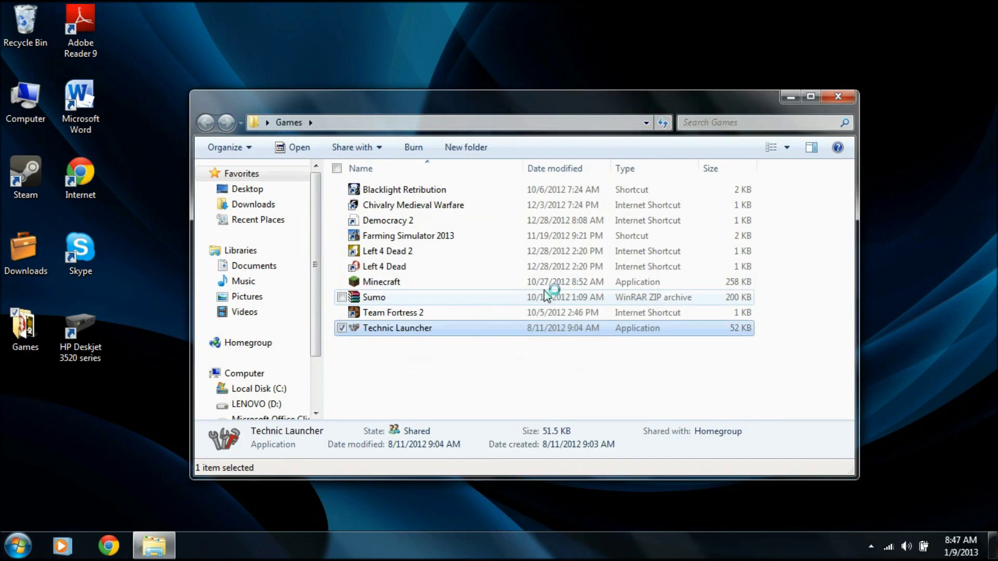
left_click(842, 97)
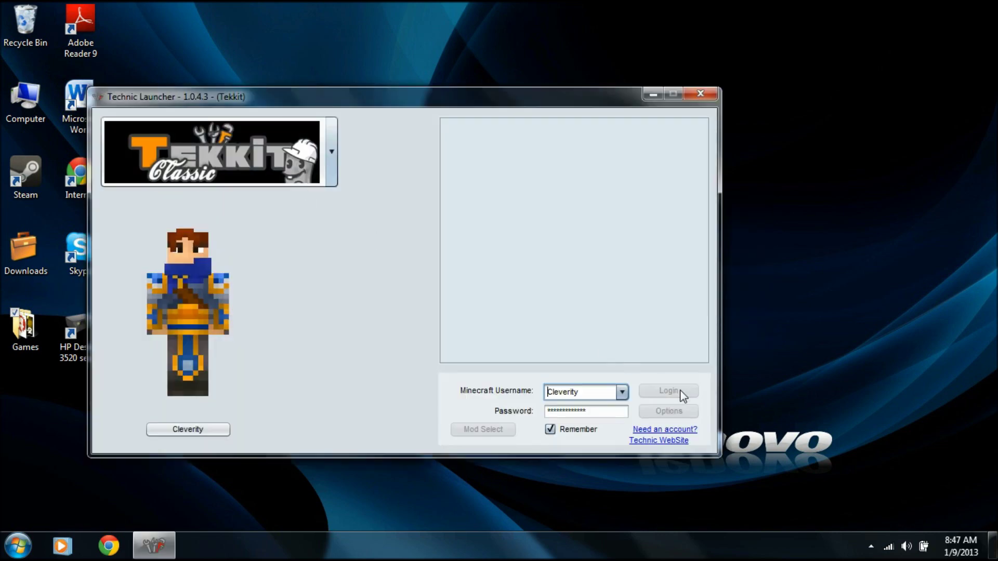
left_click(670, 392)
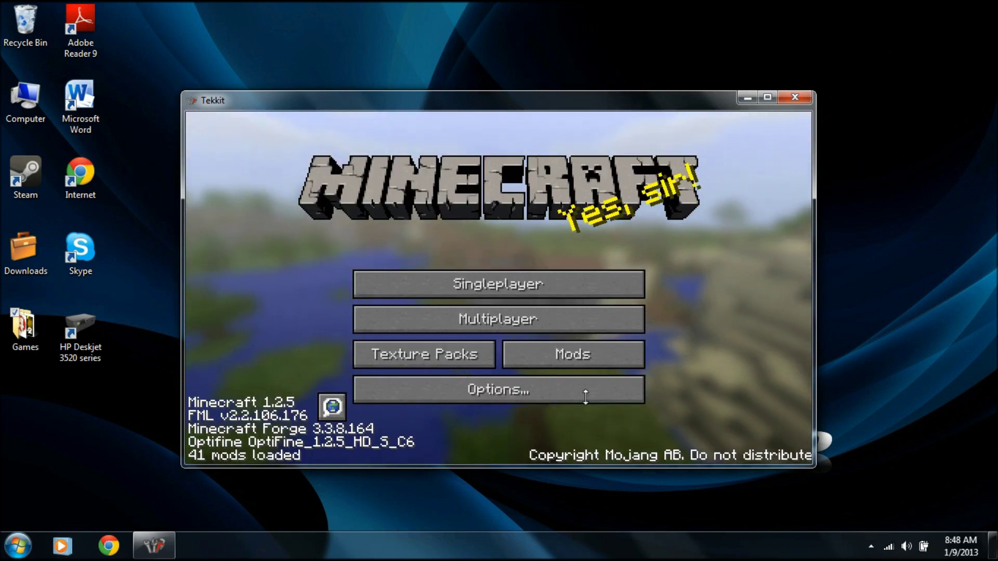
Apply the Sphax PureBDCraft 64x MC13 (1).zip texture pack in Tekkit and select New World for single-player.
left_click(413, 354)
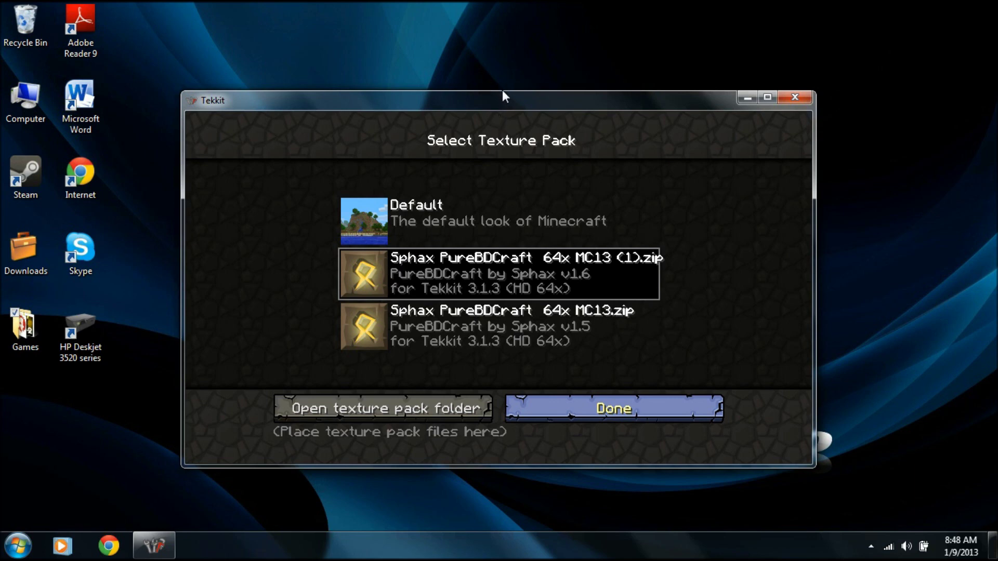
key("Escape")
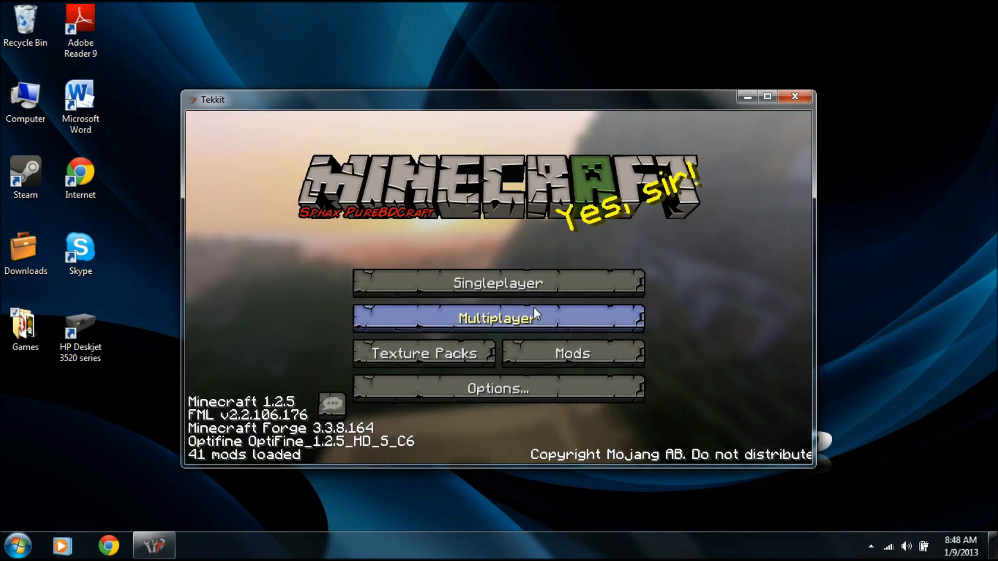
left_click(539, 291)
left_click(518, 257)
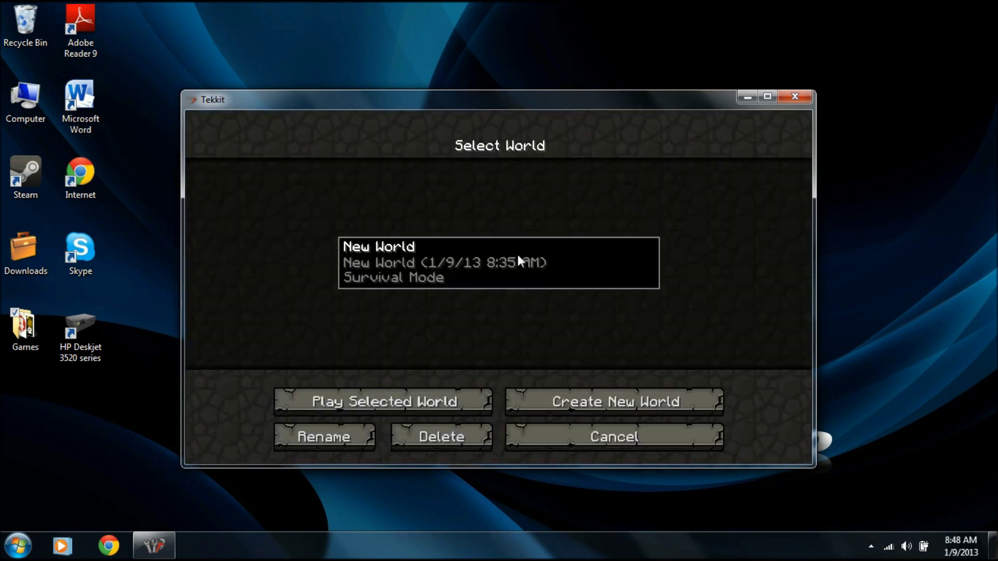